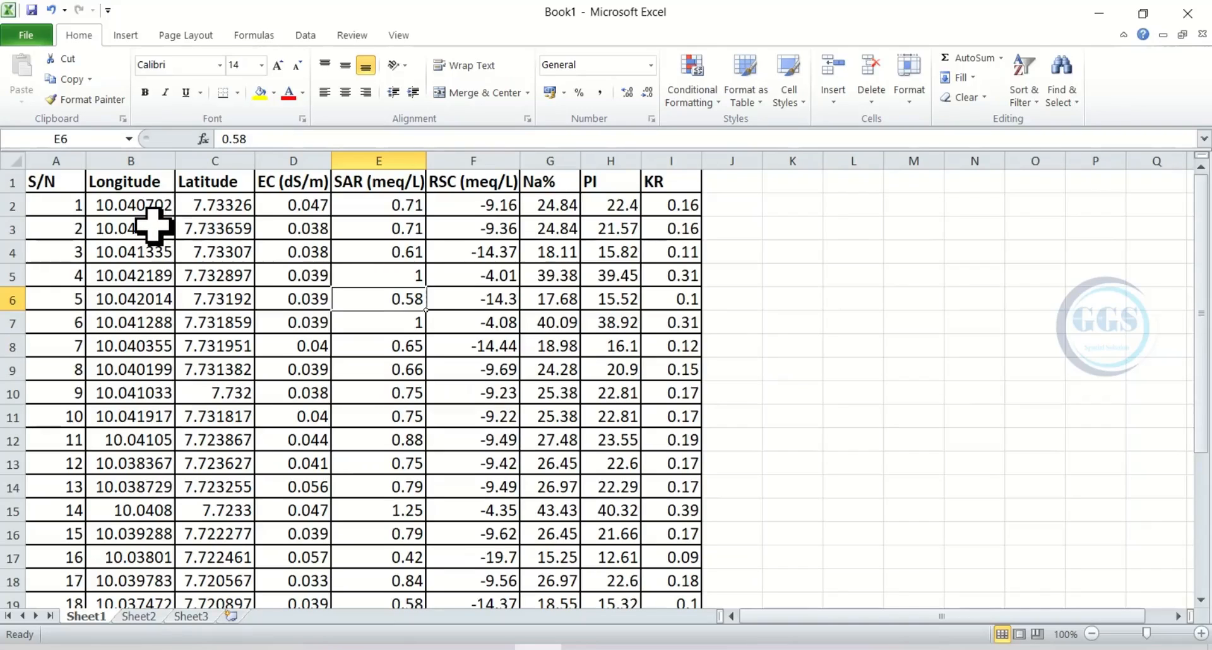
Step: Save the workbook as Samb0 in CSV (Comma delimited) format in the Tutorial folder on the Desktop, accepting the format prompts
left_click(34, 33)
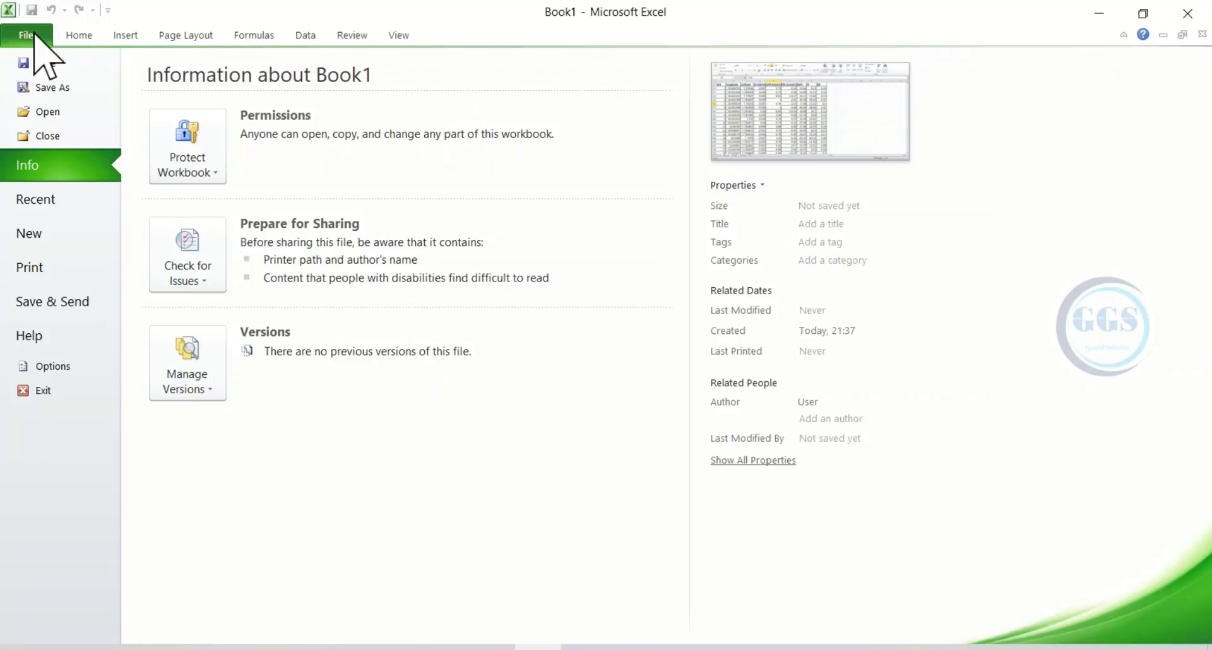
left_click(54, 91)
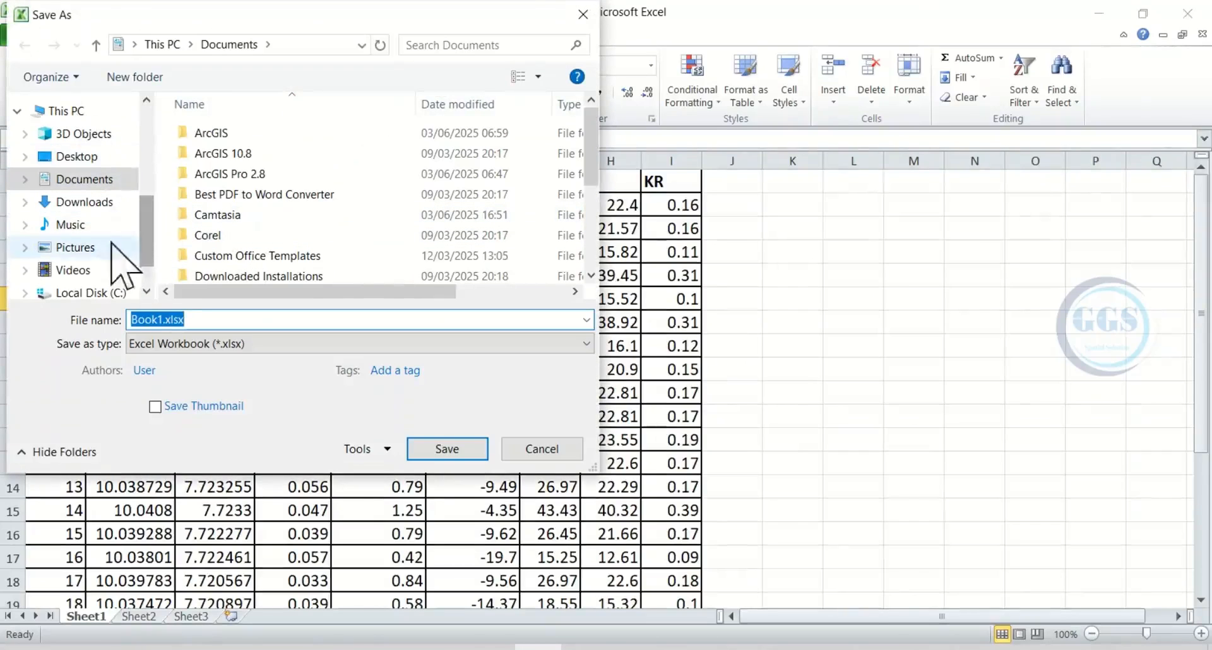
left_click(77, 156)
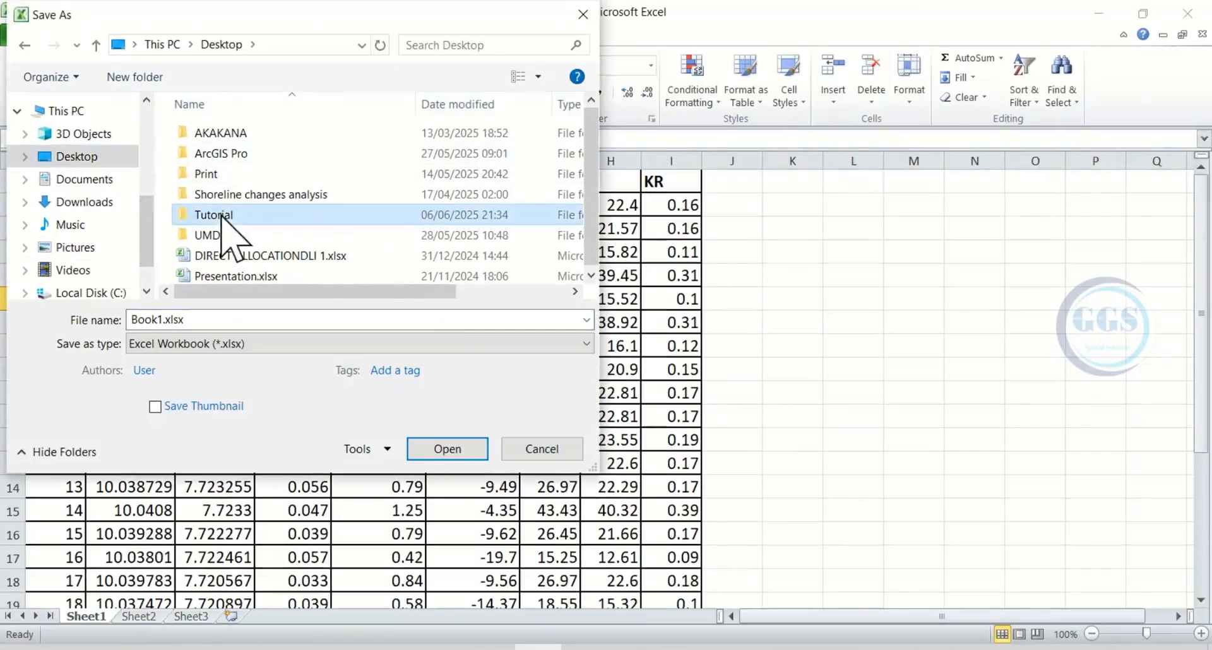
double_click(227, 216)
double_click(200, 318)
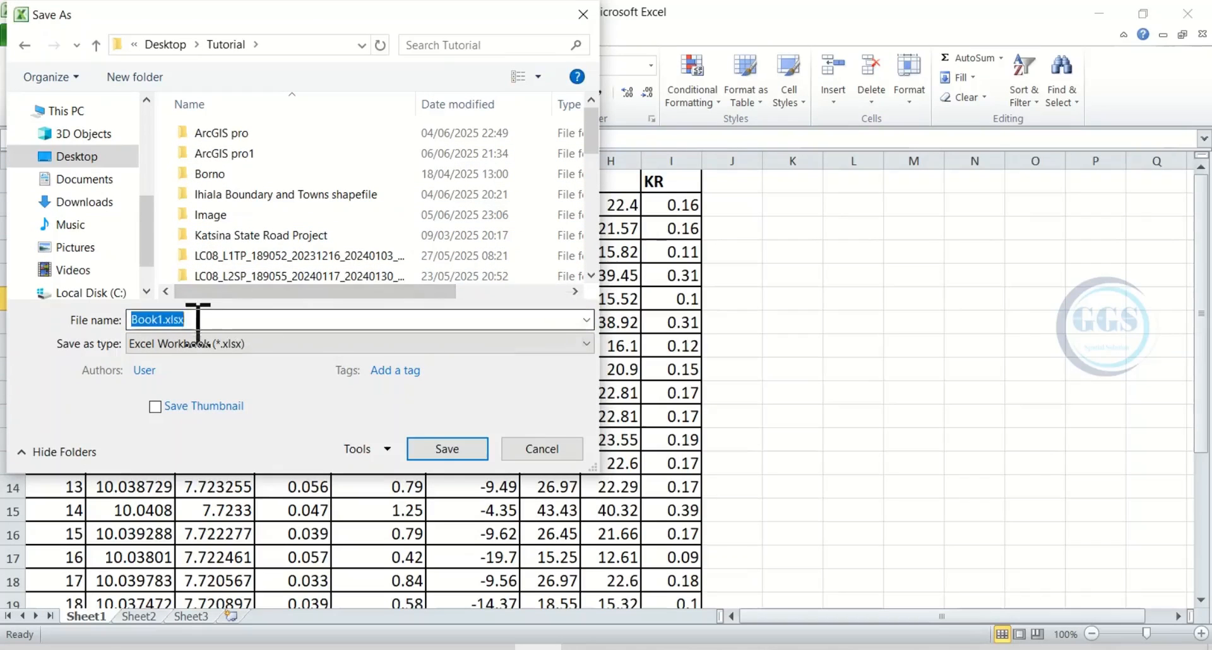
type("Sa")
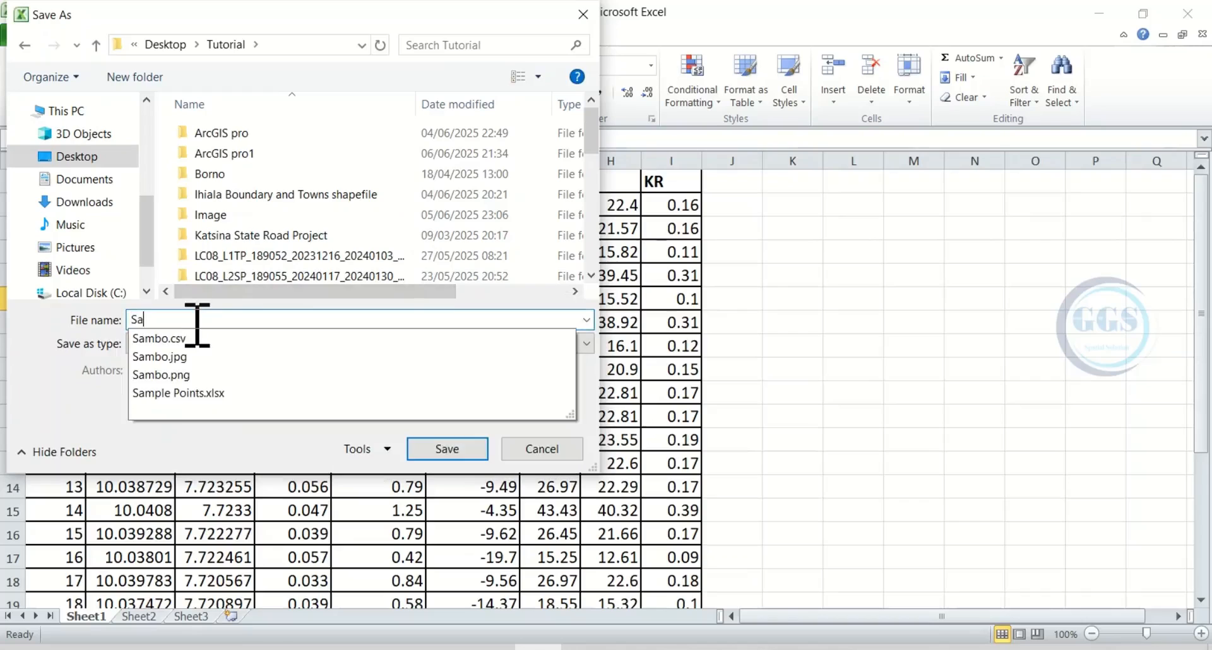
type("mb0")
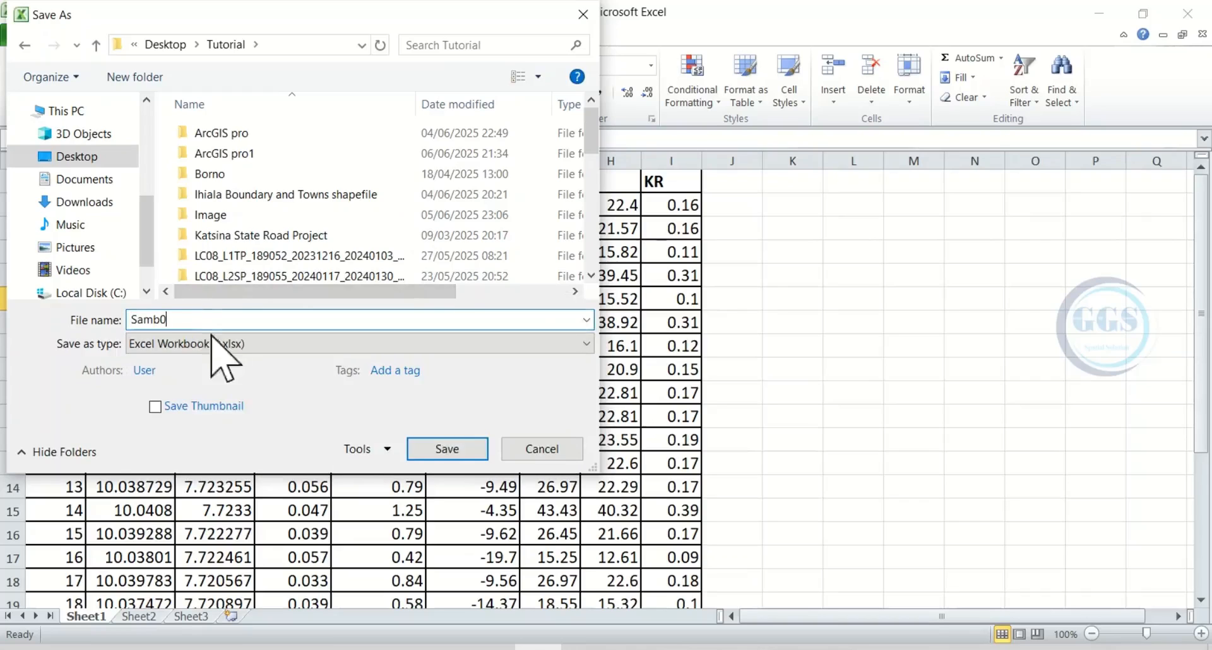
left_click(233, 344)
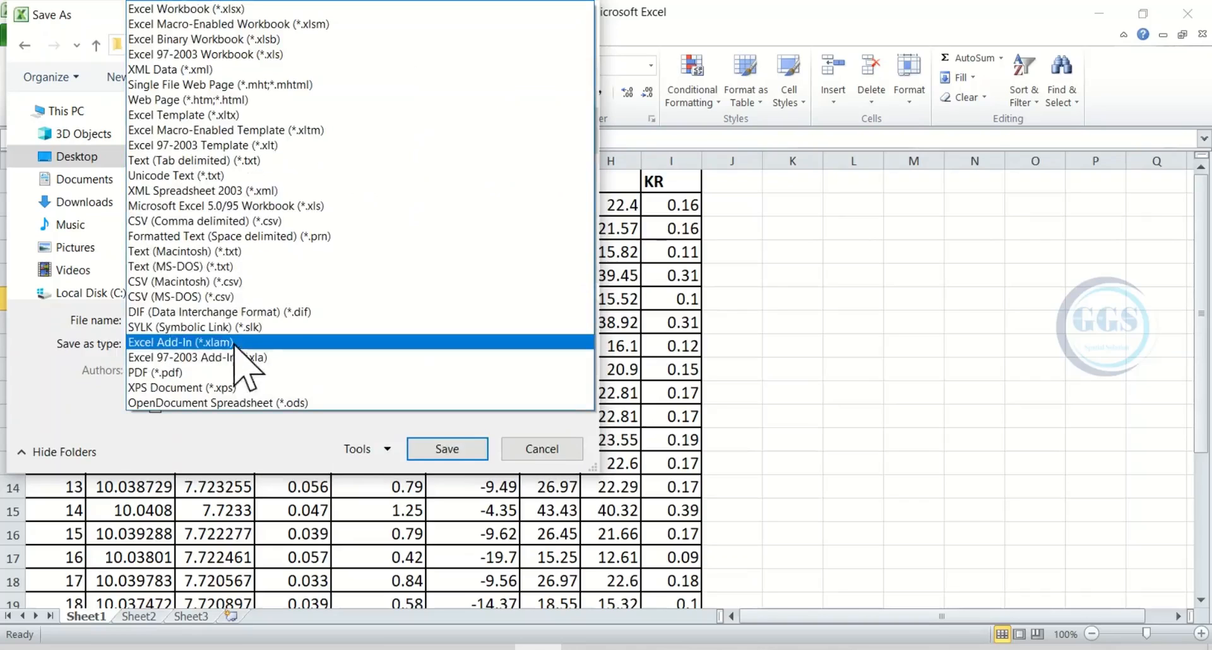
left_click(192, 224)
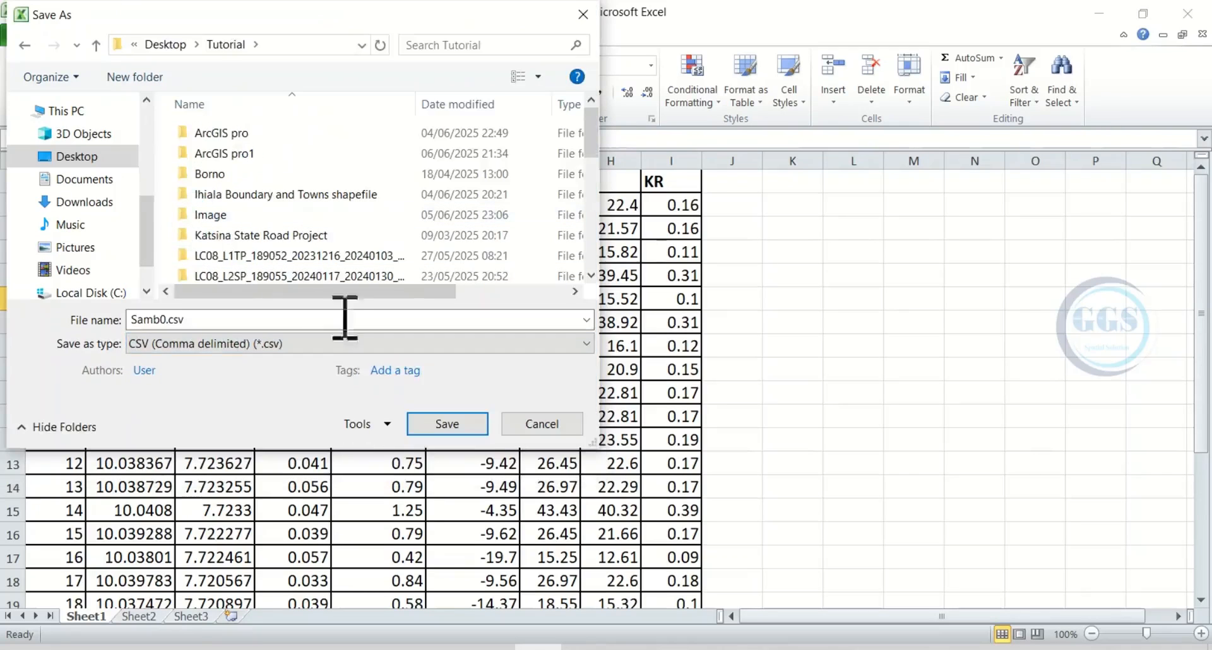
left_click(454, 429)
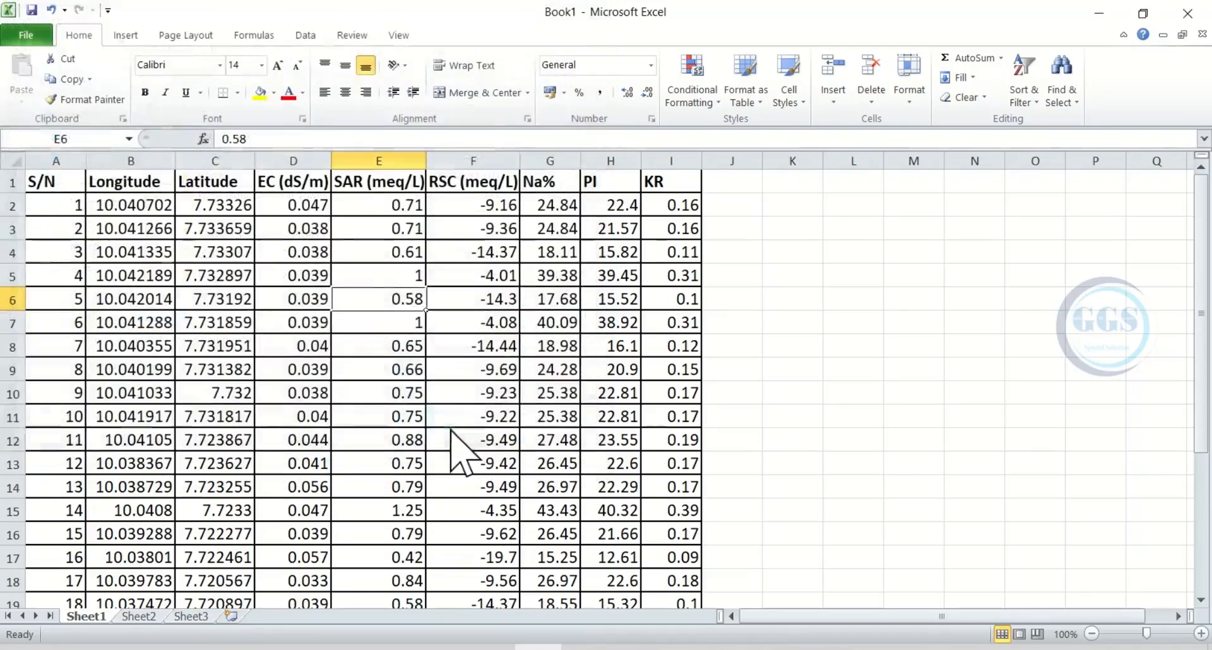
left_click(572, 388)
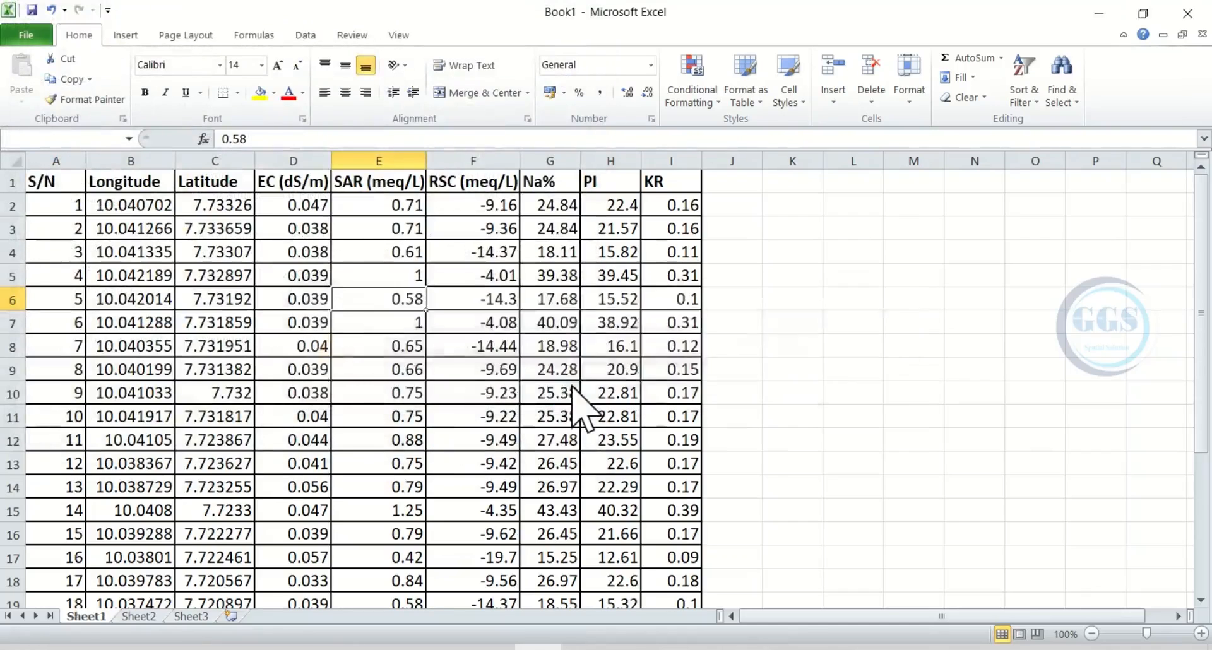
left_click(549, 399)
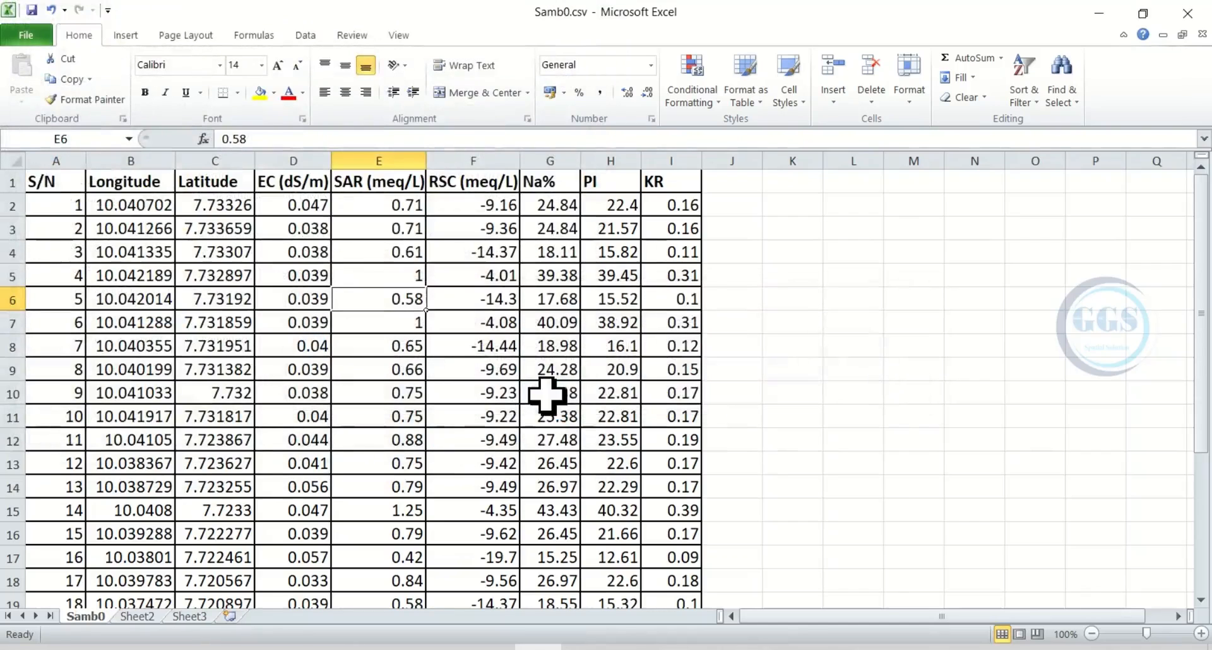
Step: Switch to ArcGIS Pro and check which coordinate system the map uses in its properties
left_click(1101, 12)
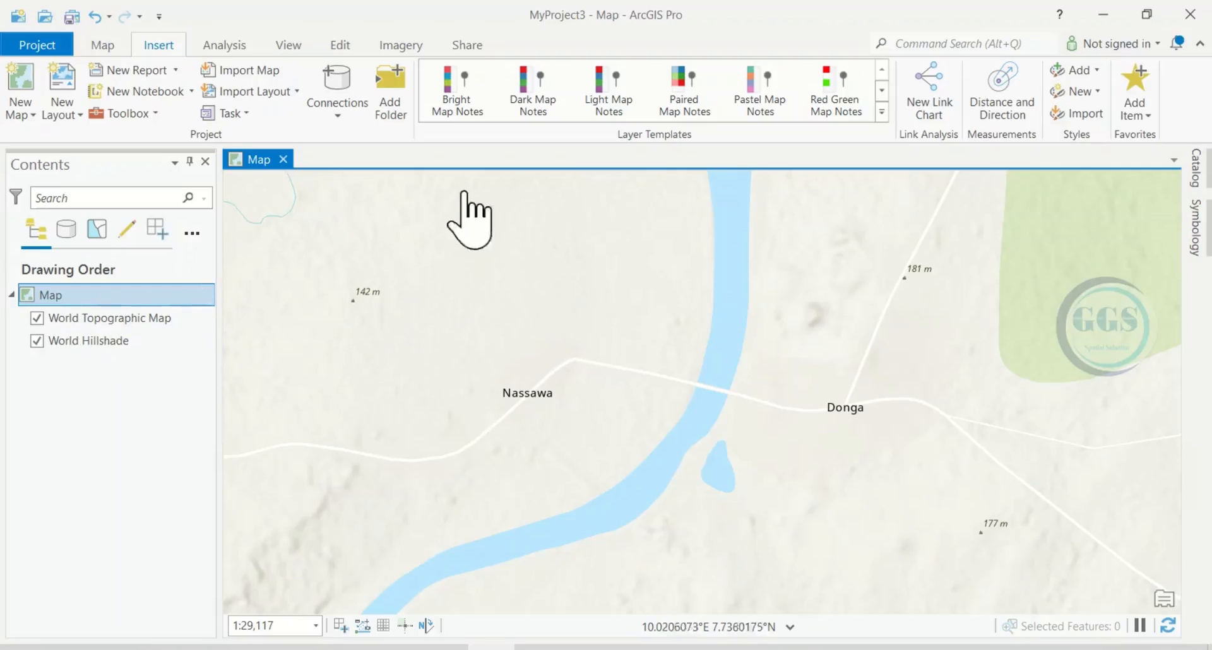
right_click(69, 299)
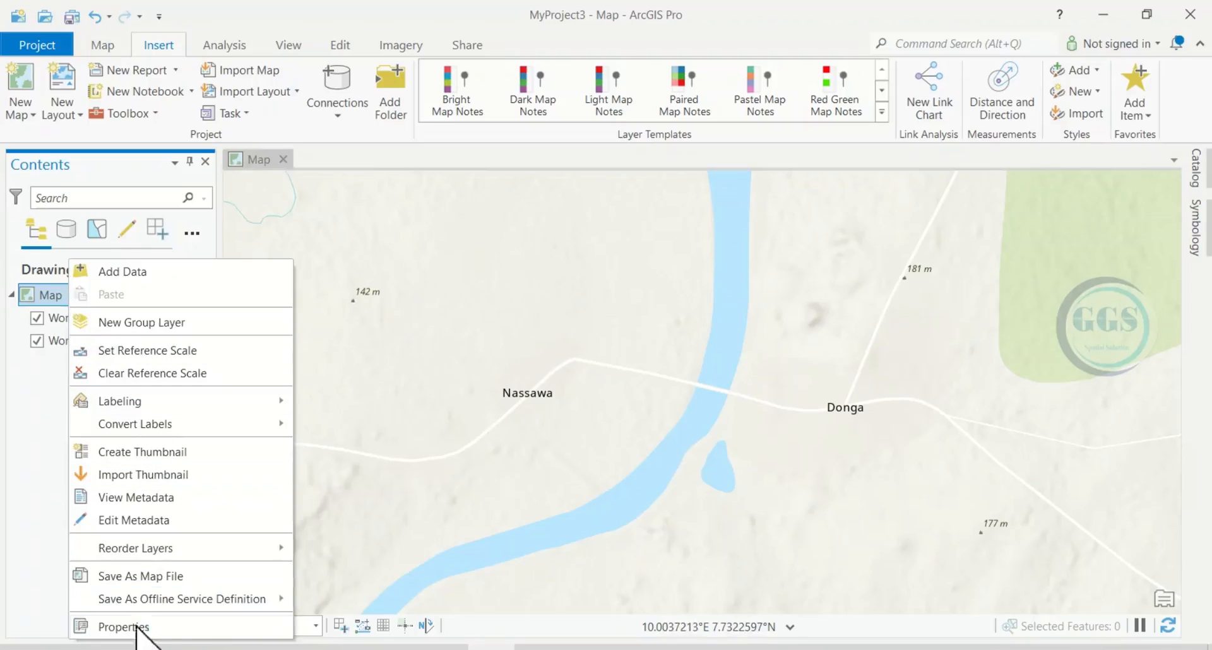
left_click(130, 627)
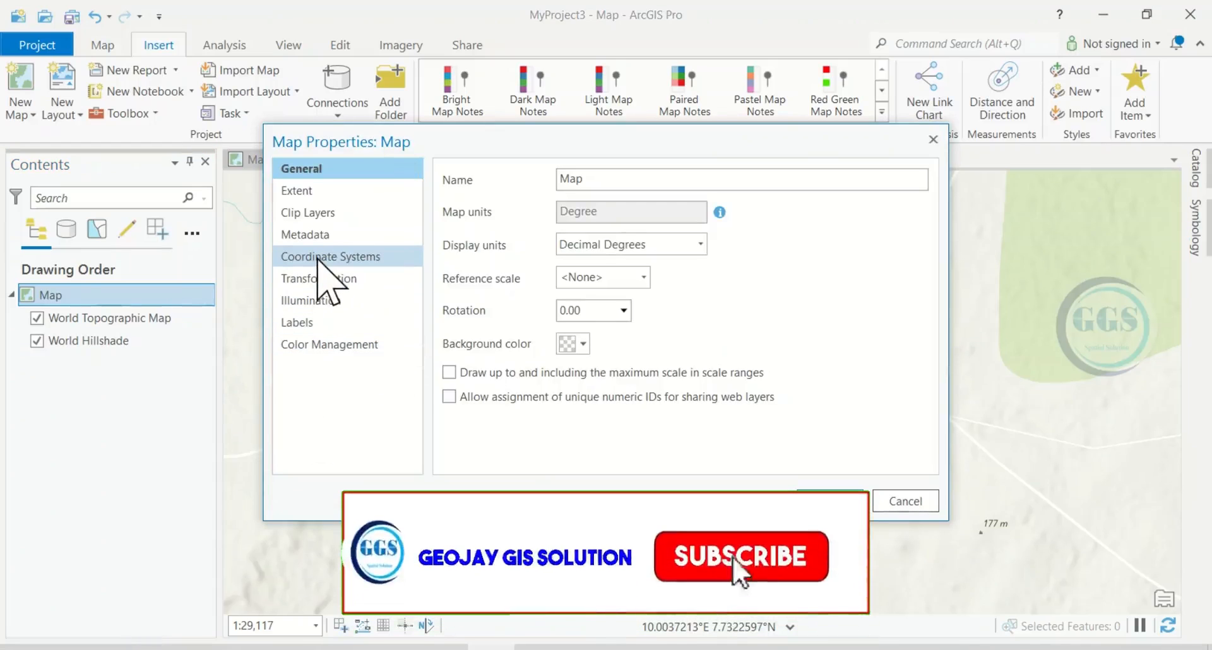
left_click(317, 258)
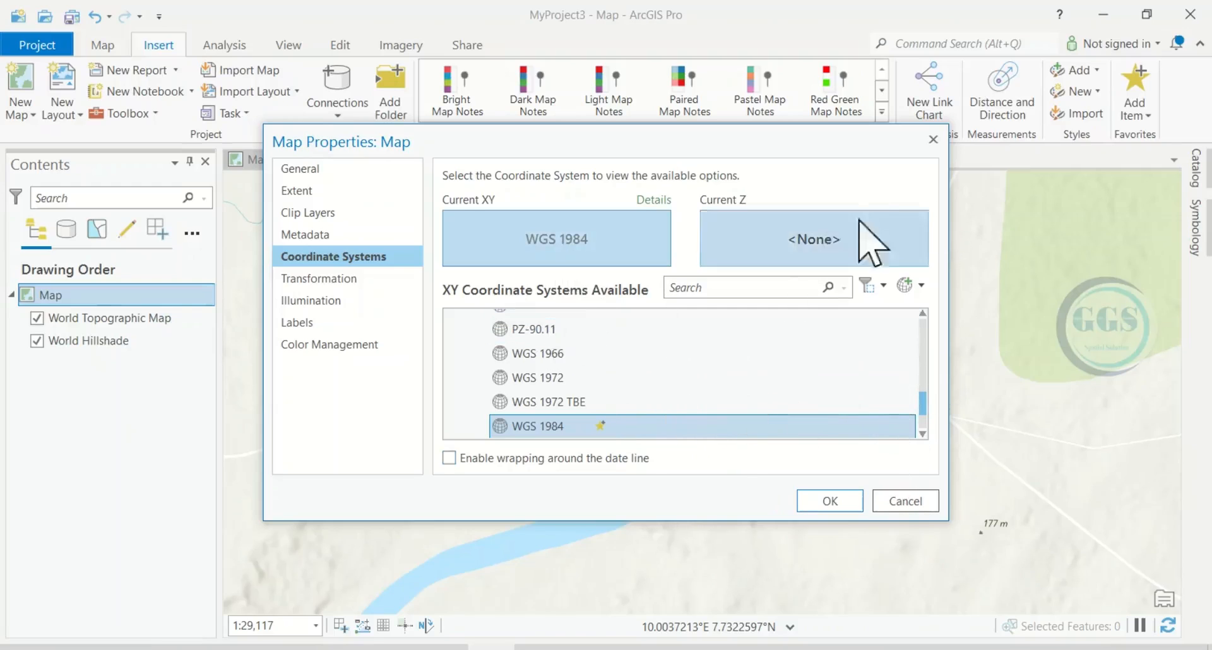
left_click(931, 141)
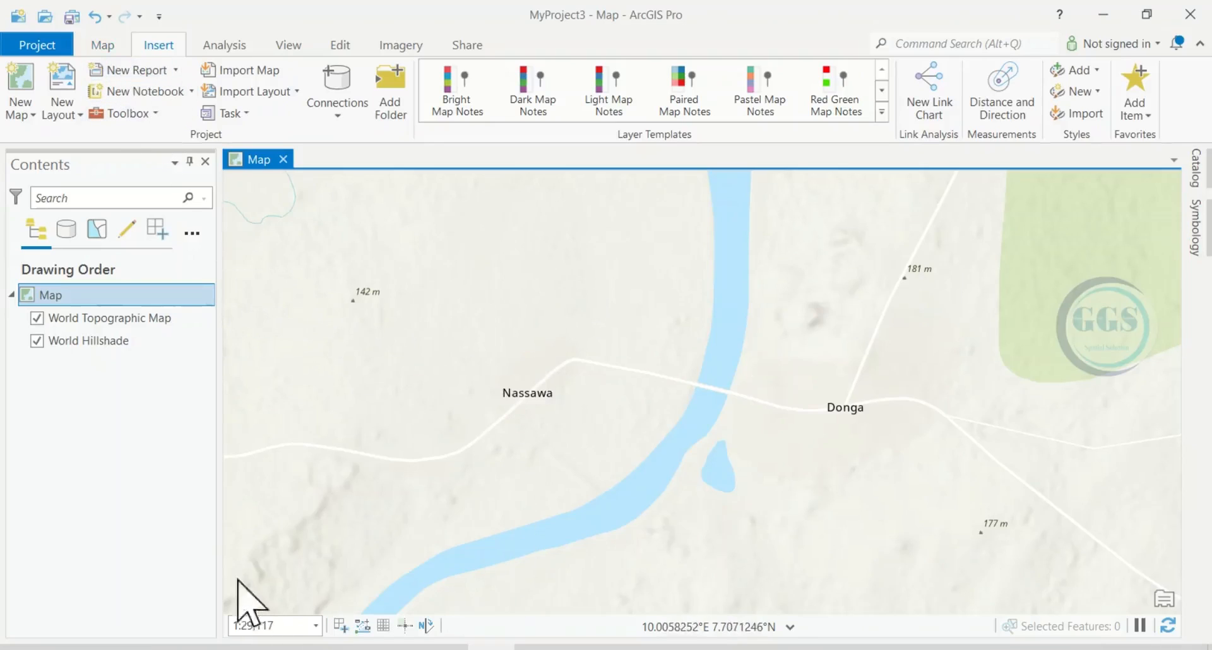
Step: Add the XY point data from Sambo.csv in the Tutorial folder to the map by running XY Table To Point
left_click(102, 46)
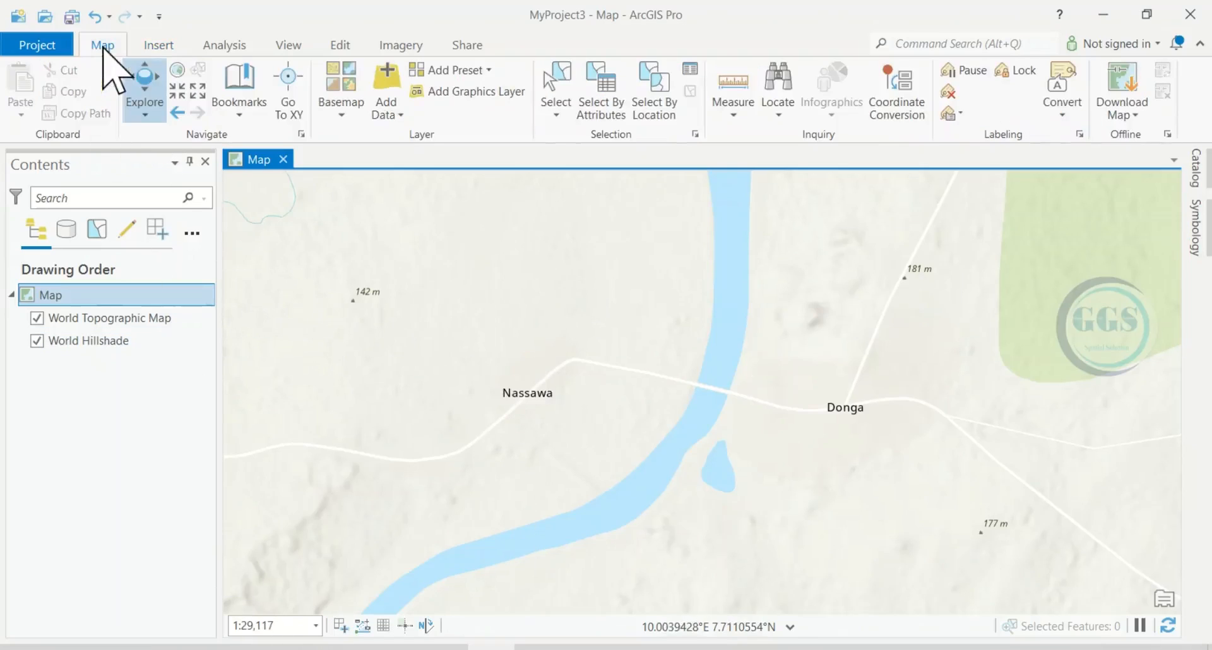
left_click(401, 116)
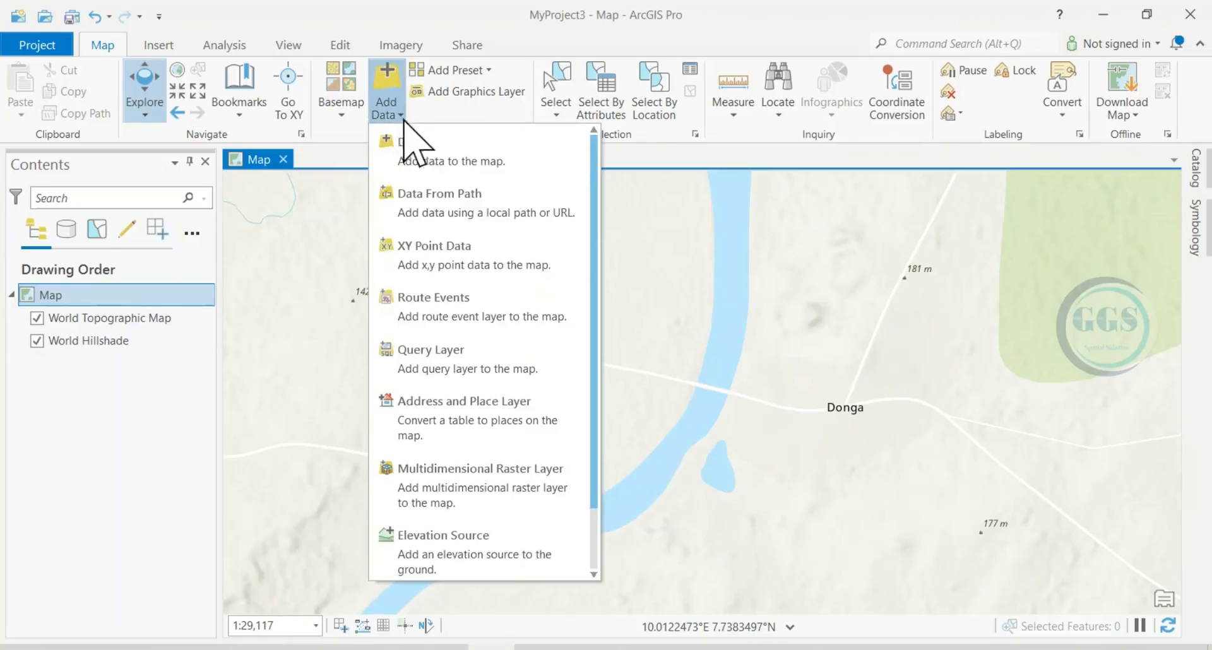
left_click(434, 255)
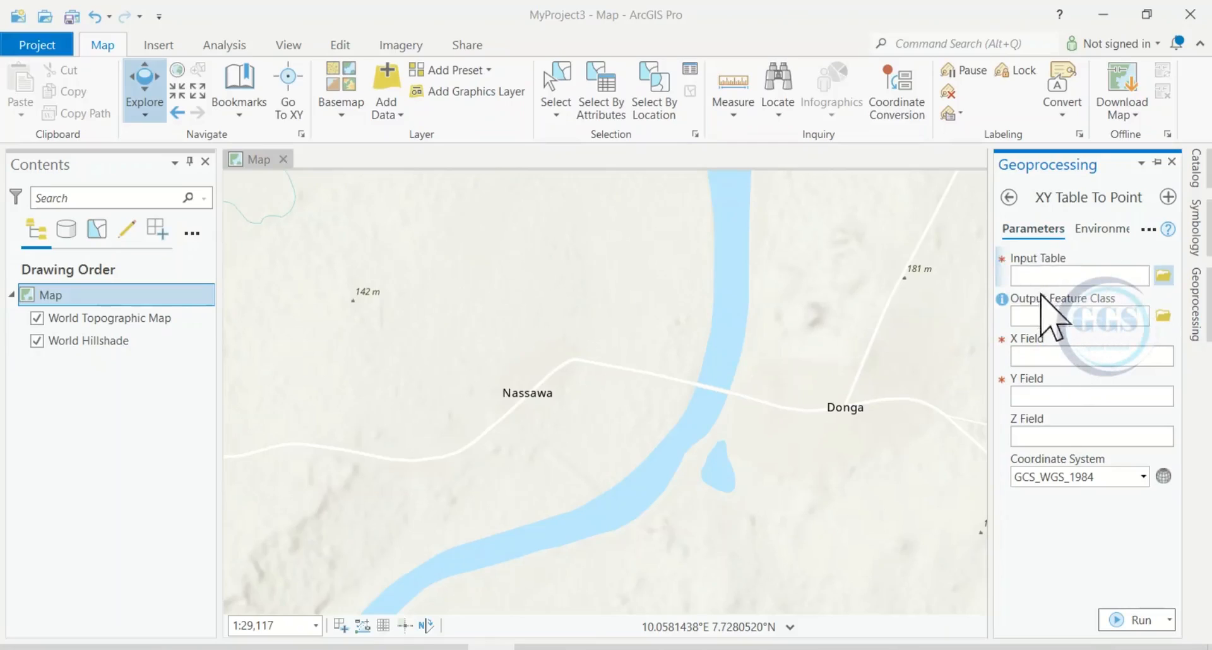
left_click(1163, 277)
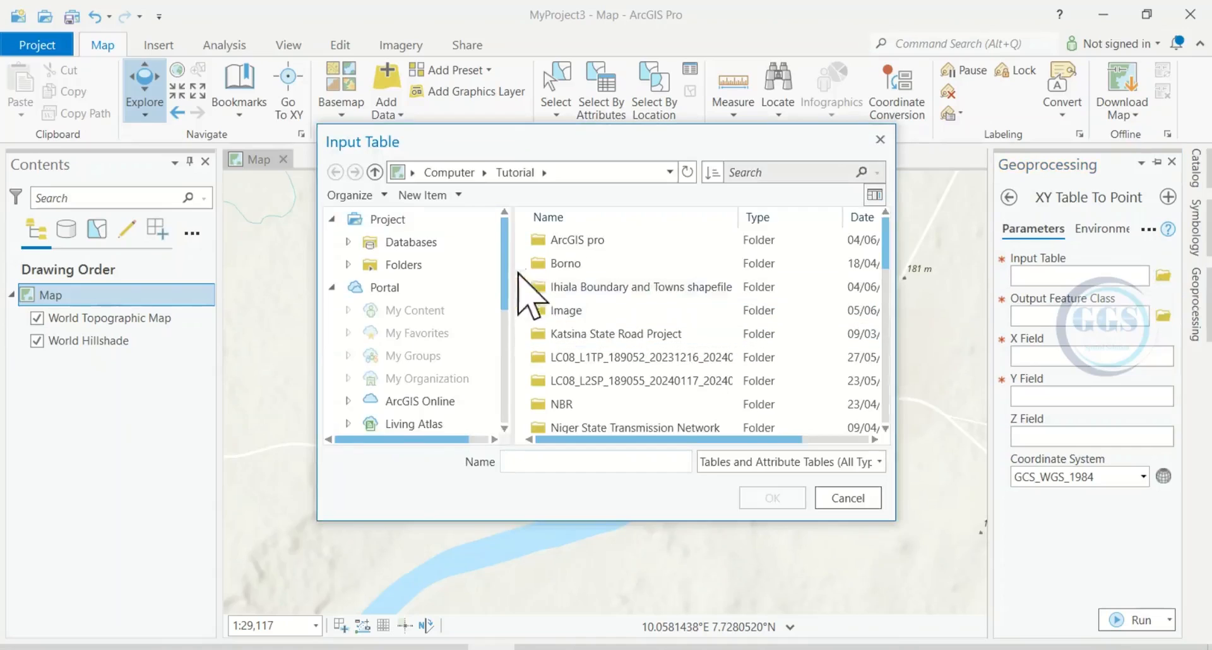
scroll(681, 310, "down", 4)
scroll(681, 309, "down", 3)
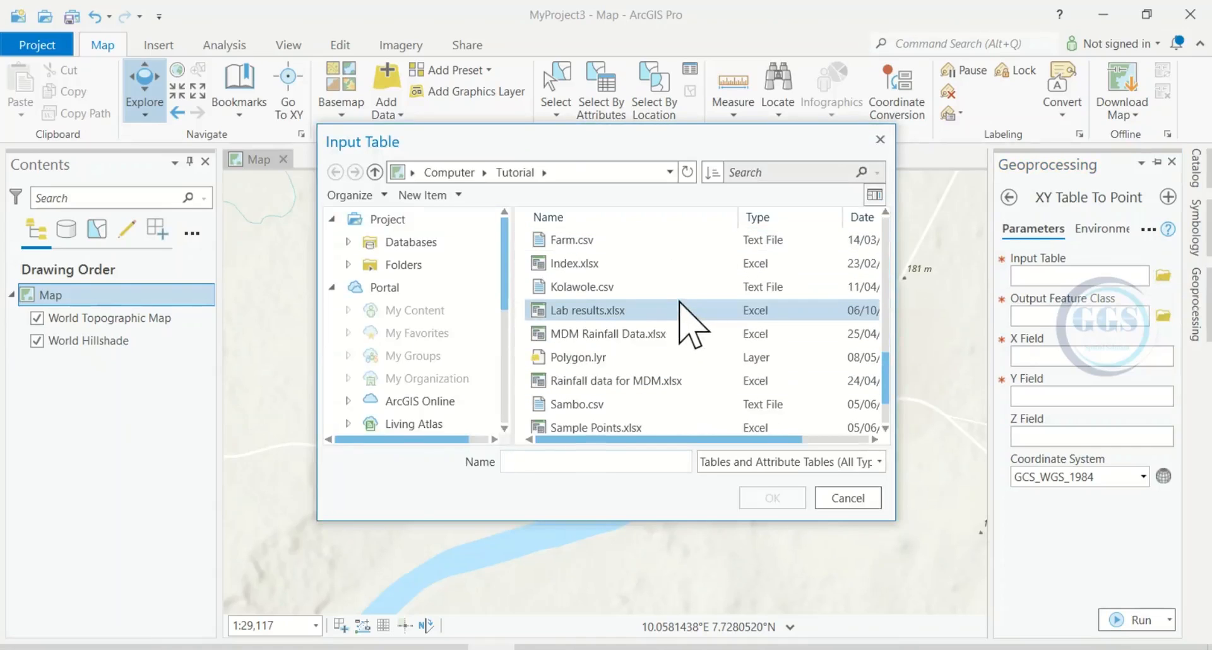
scroll(625, 335, "down", 1)
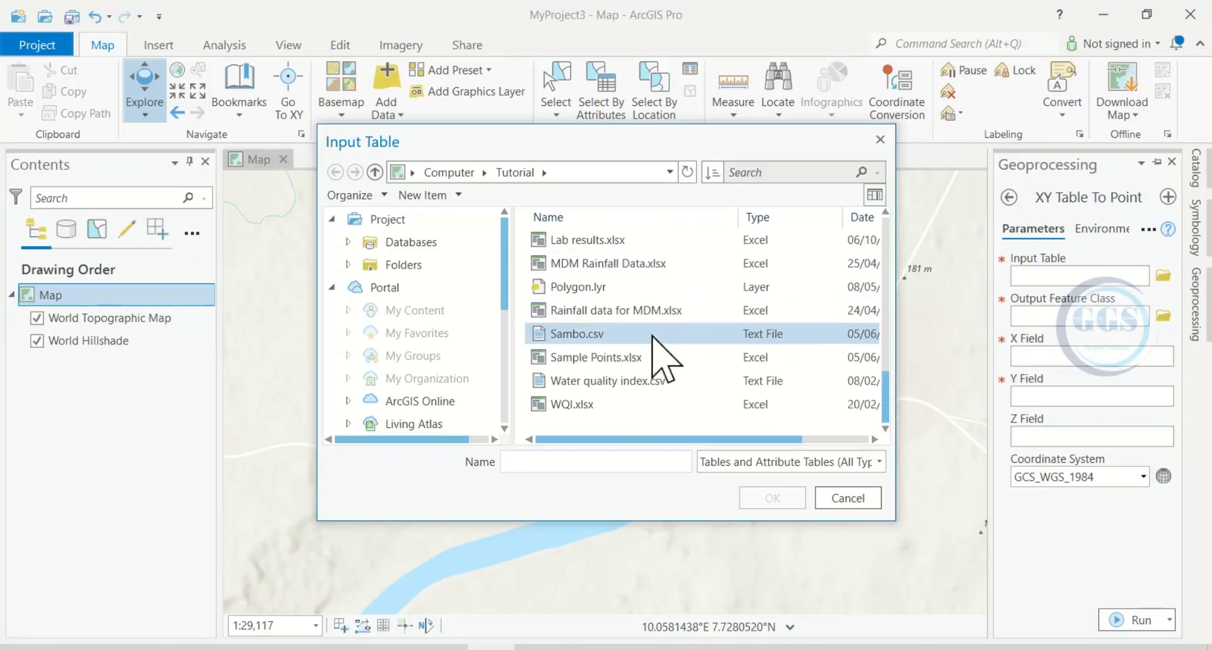
left_click(593, 344)
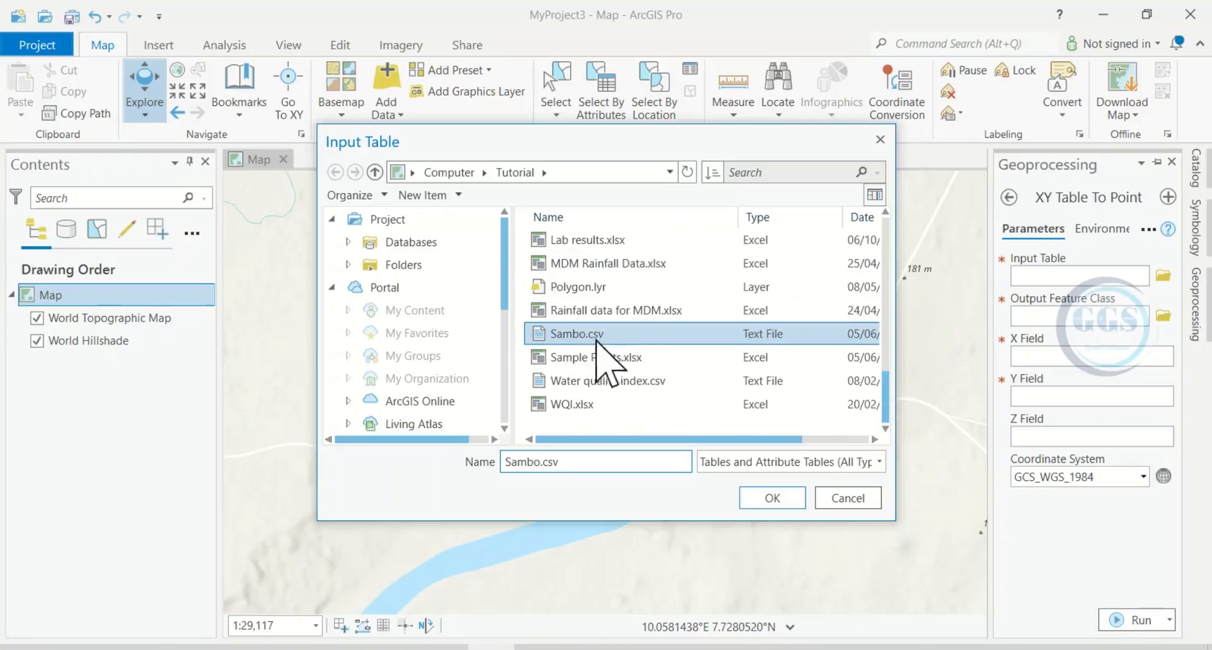
left_click(771, 497)
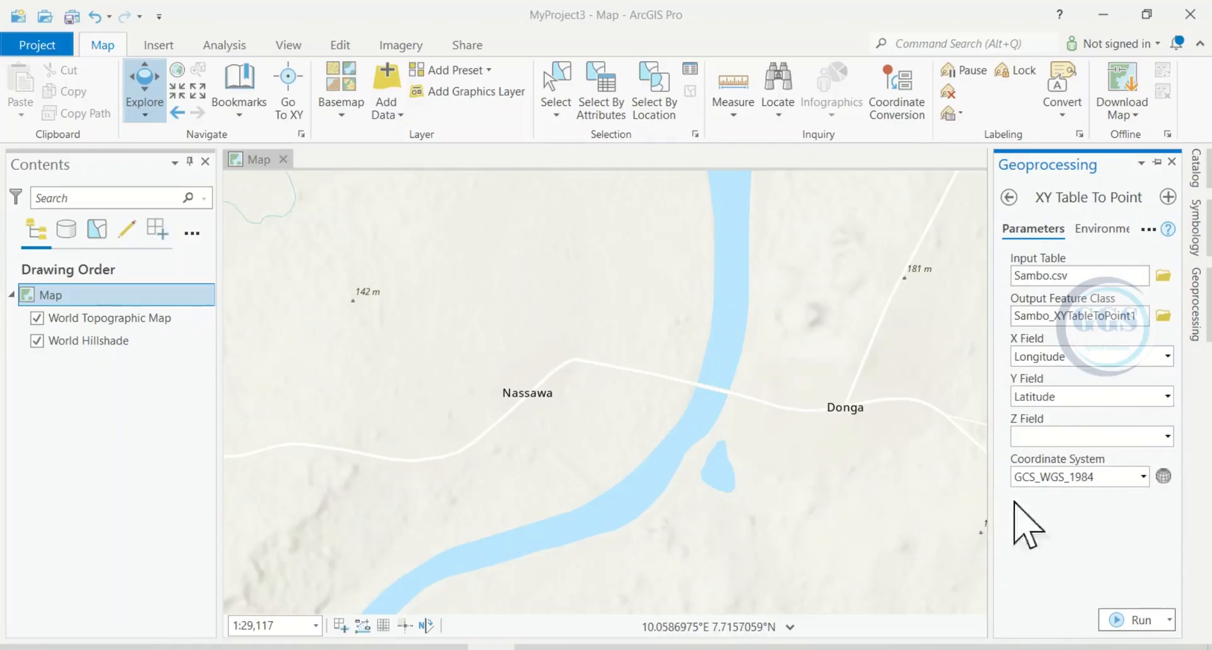
left_click(1128, 621)
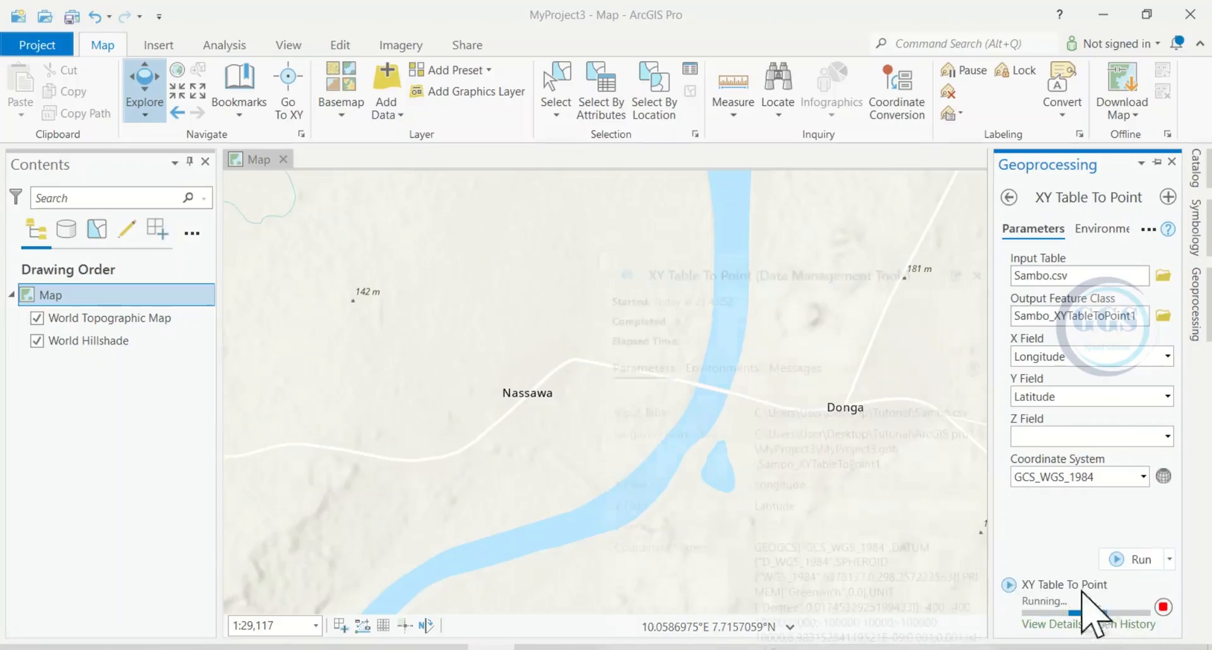
mouse_move(1082, 608)
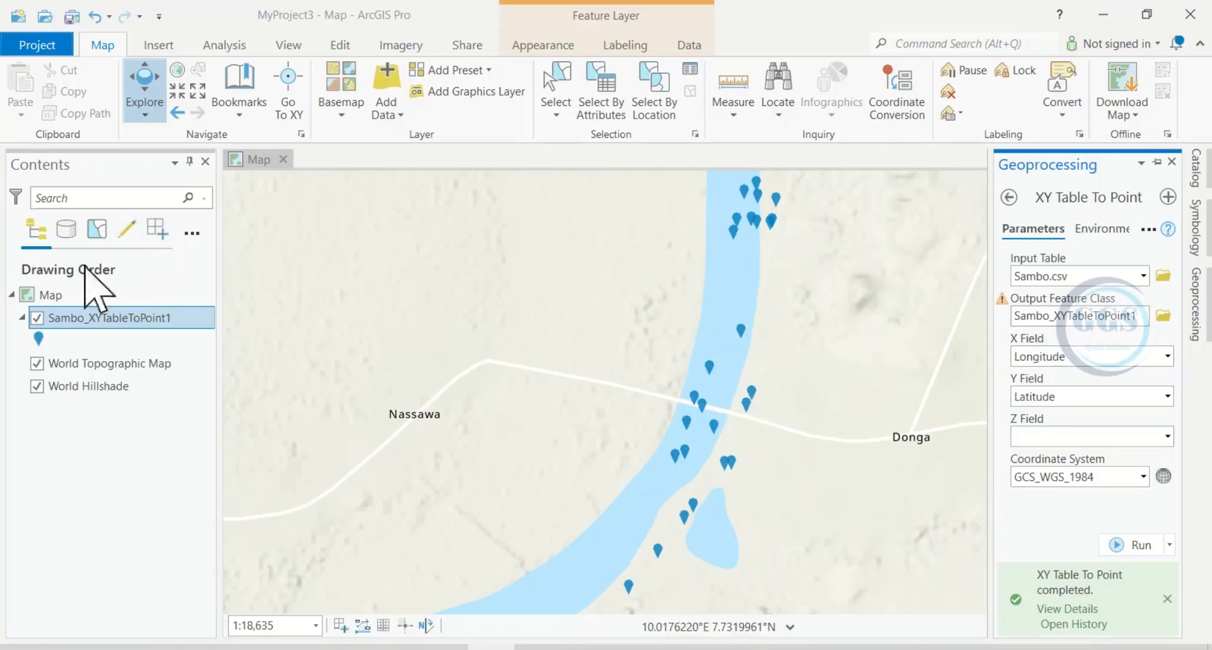
Step: Review the attribute table of the new point layer, then close the table
right_click(84, 321)
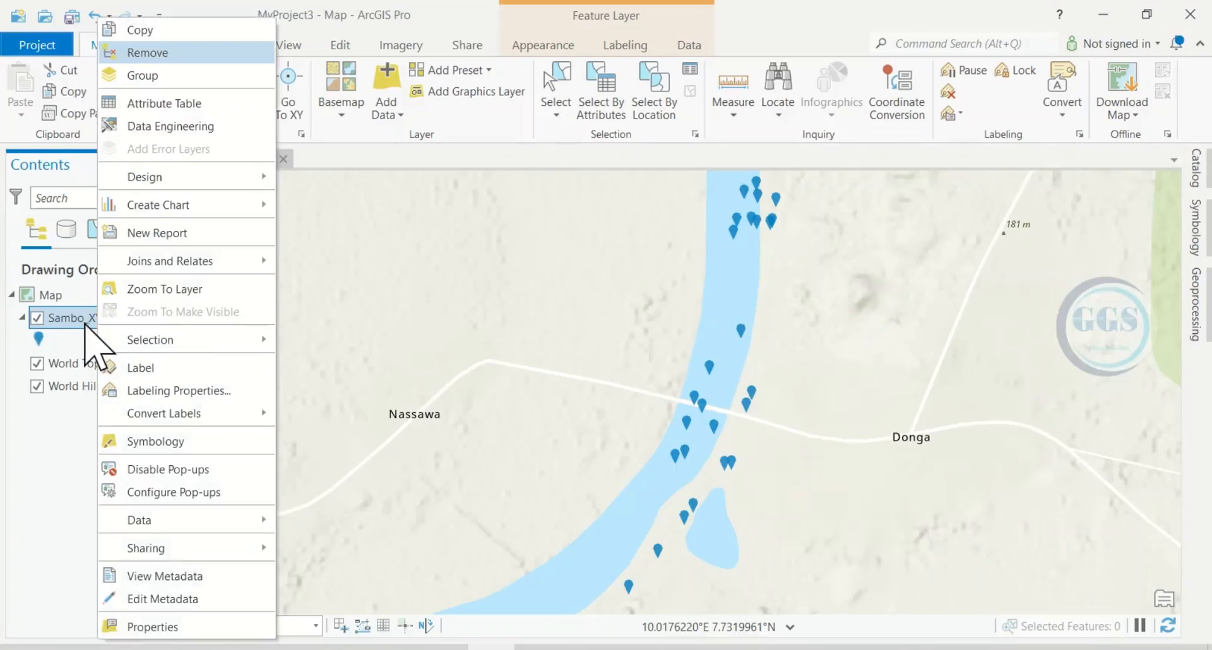
left_click(172, 107)
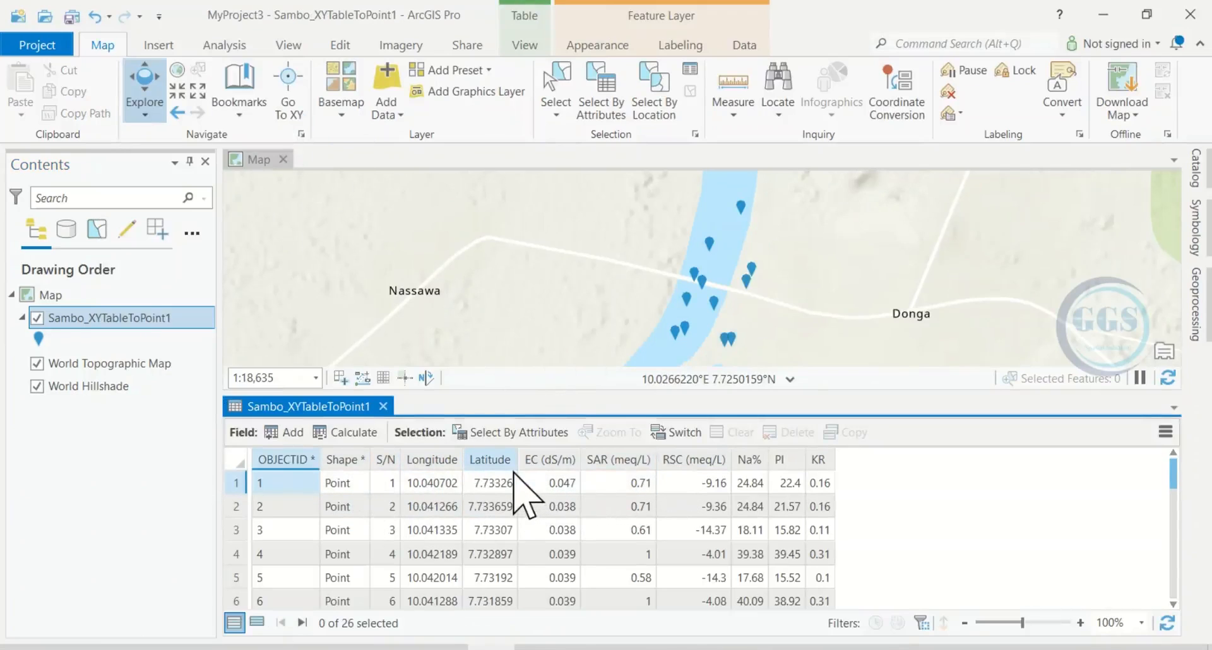
left_click(383, 406)
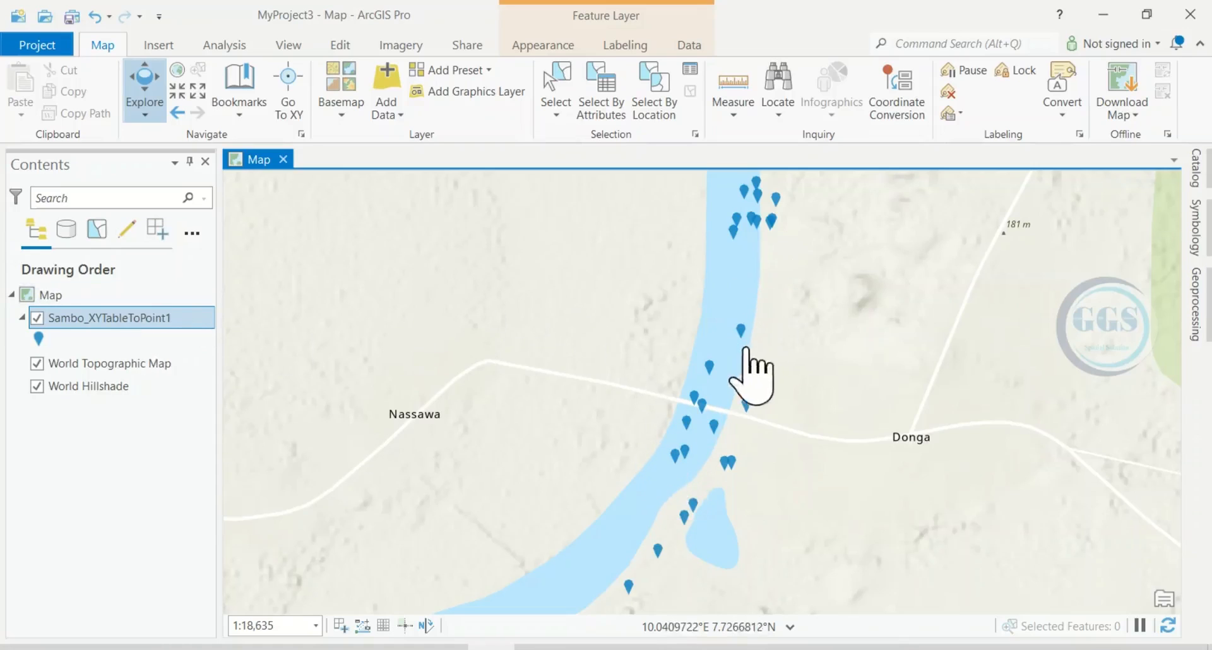
Step: Export the Sambo_XYTableToPoint1 layer's features to the ArcGIS pro folder inside Tutorial, with the output name Sample
right_click(86, 317)
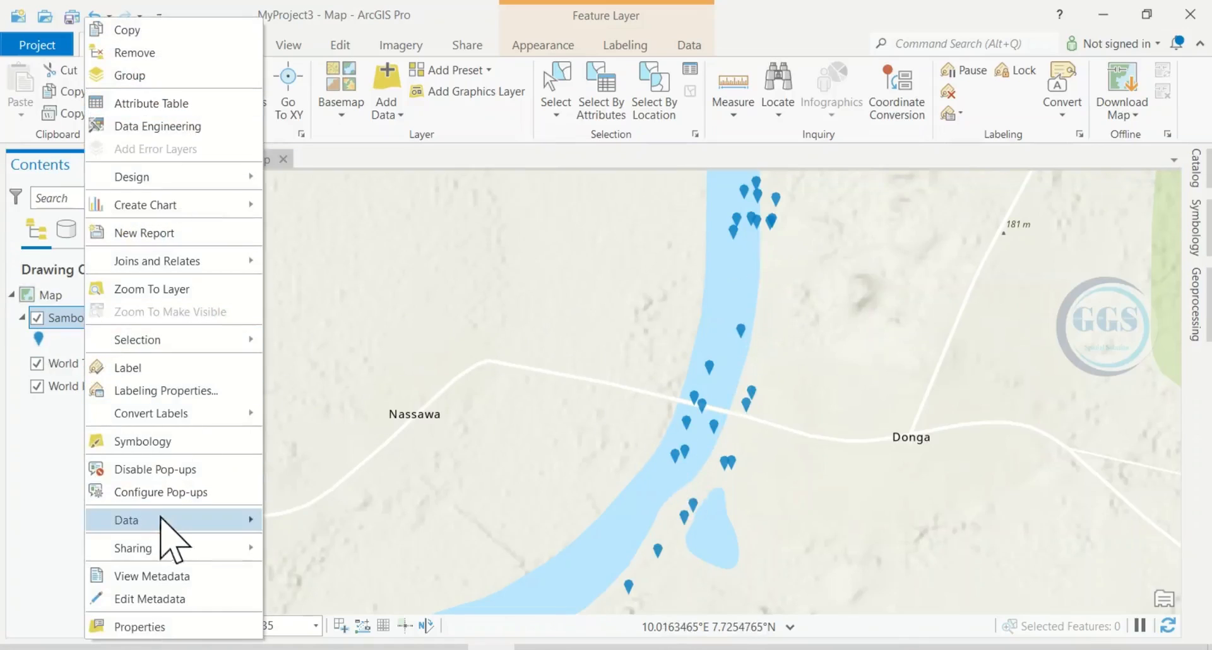
mouse_move(161, 530)
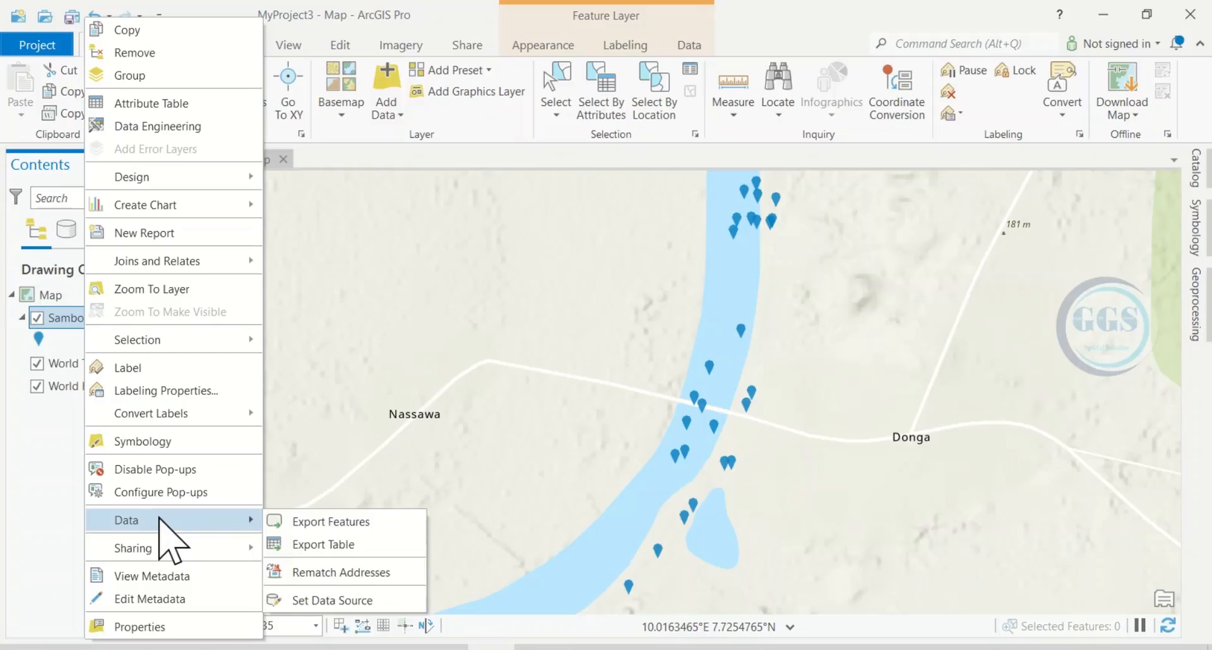
left_click(322, 522)
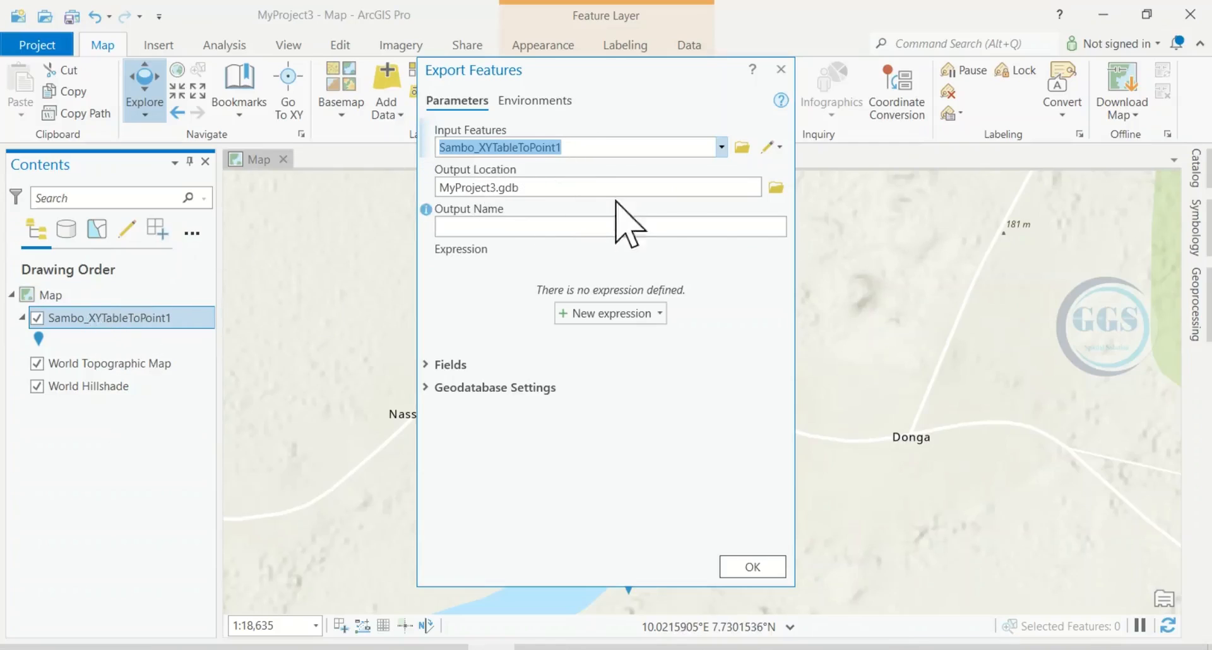
left_click(779, 191)
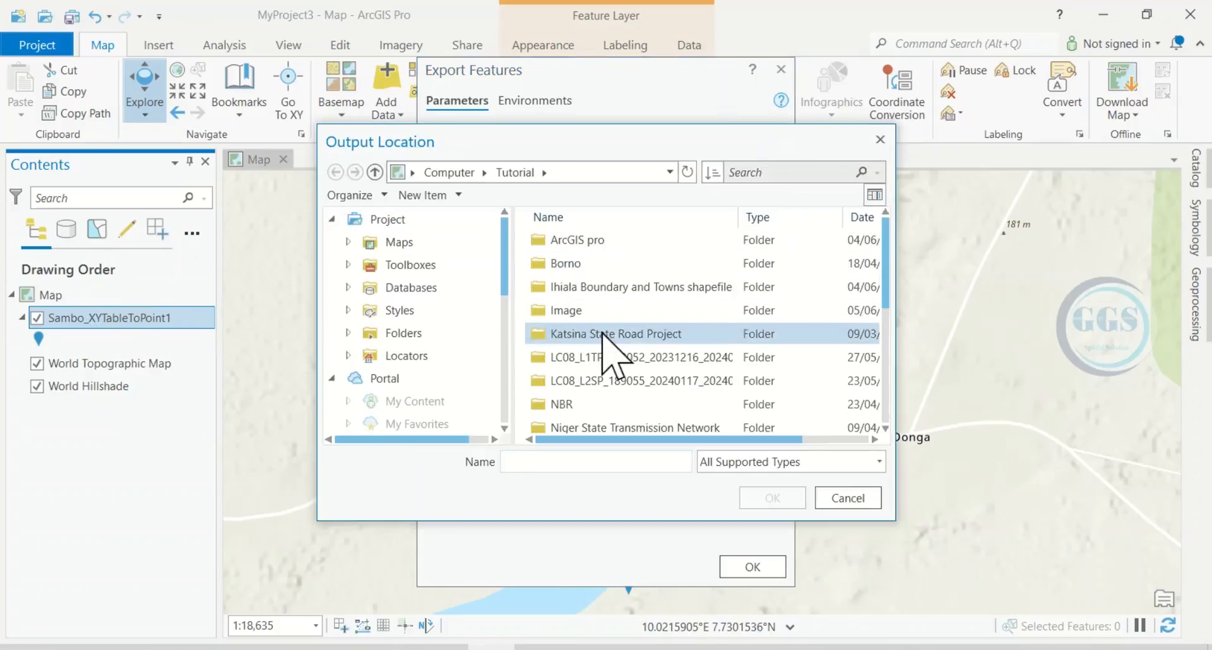
scroll(606, 341, "down", 3)
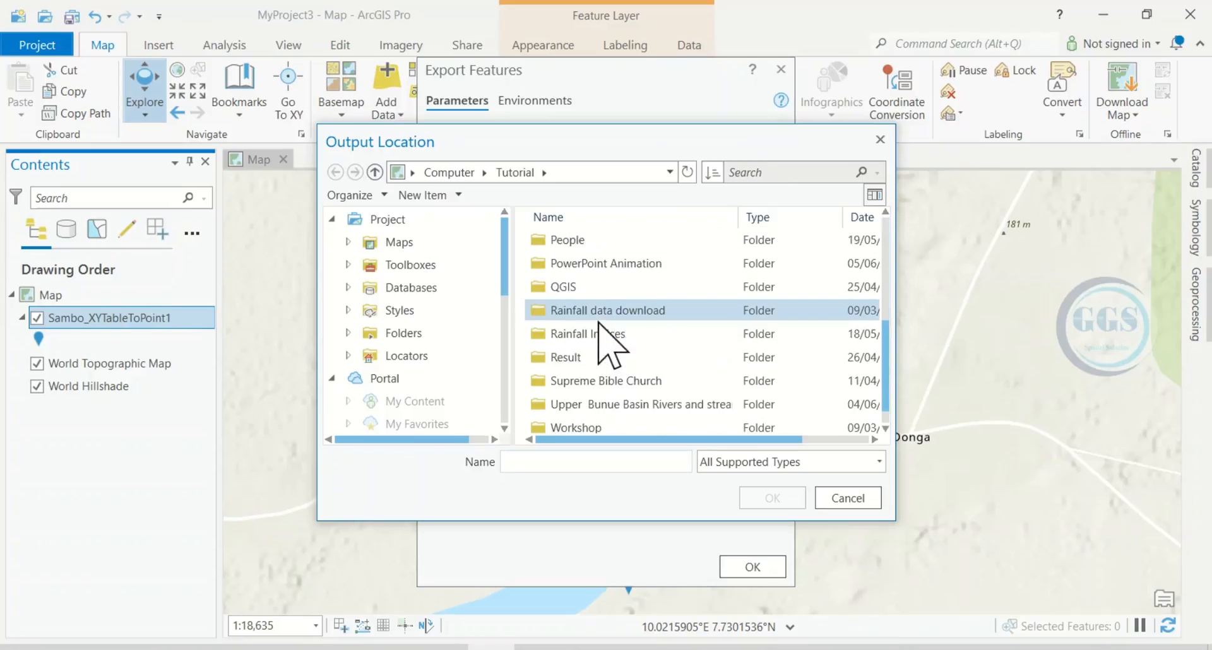
scroll(605, 341, "up", 3)
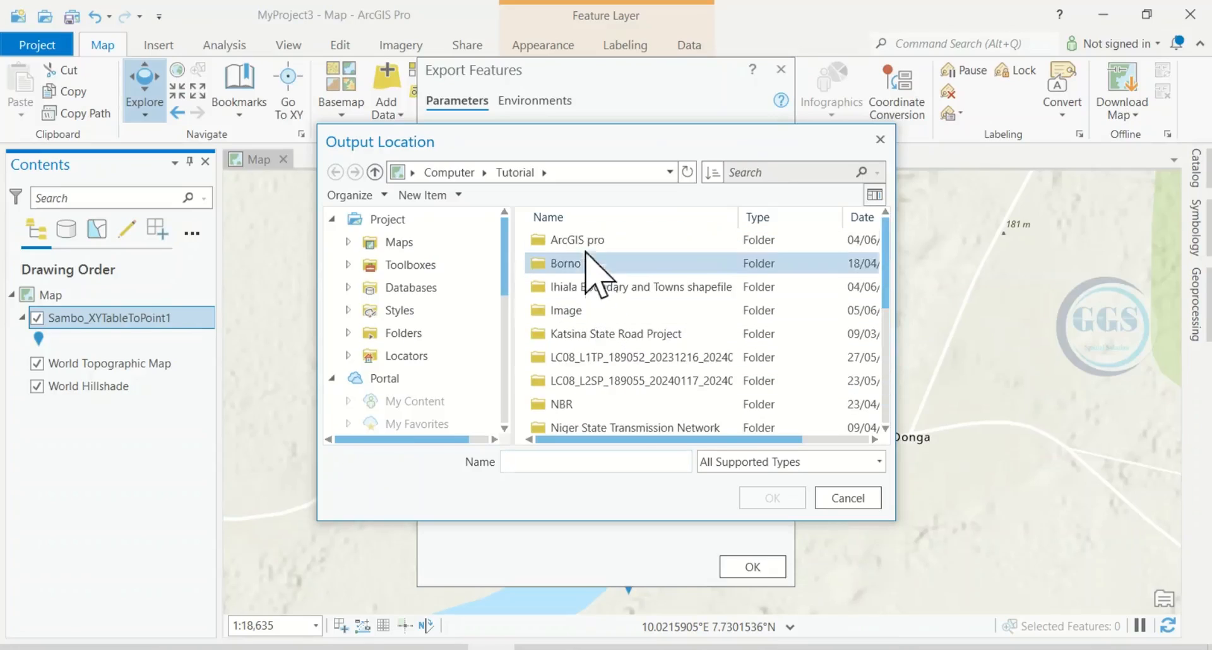
left_click(582, 241)
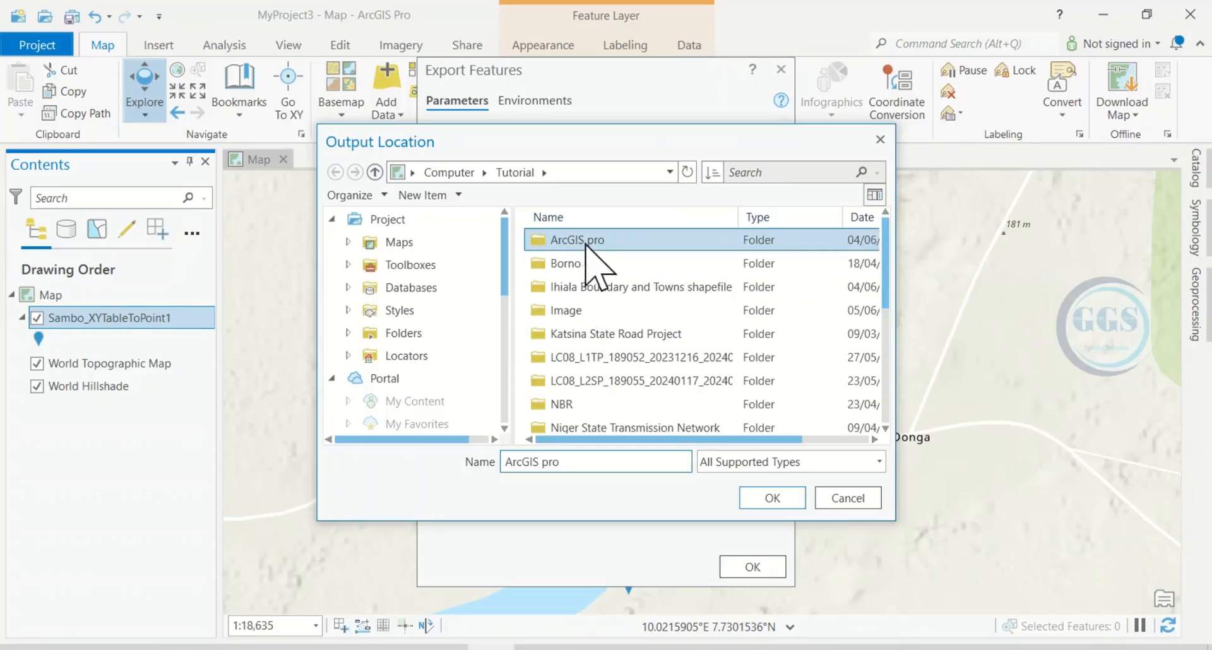
left_click(767, 500)
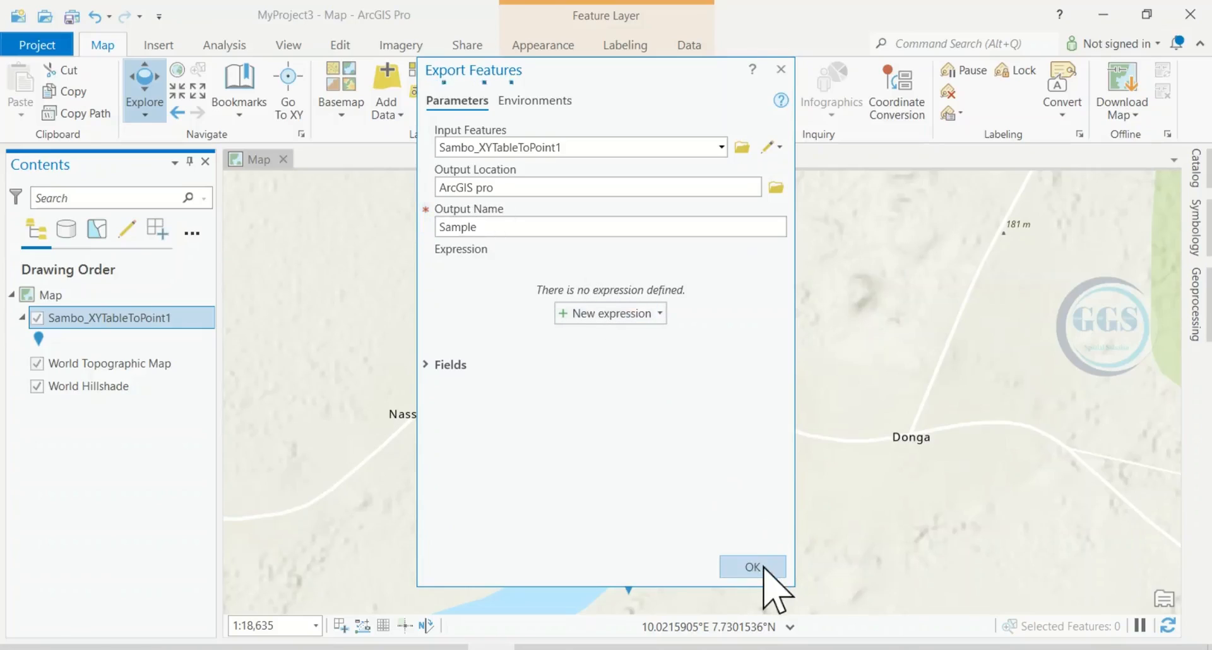
left_click(753, 567)
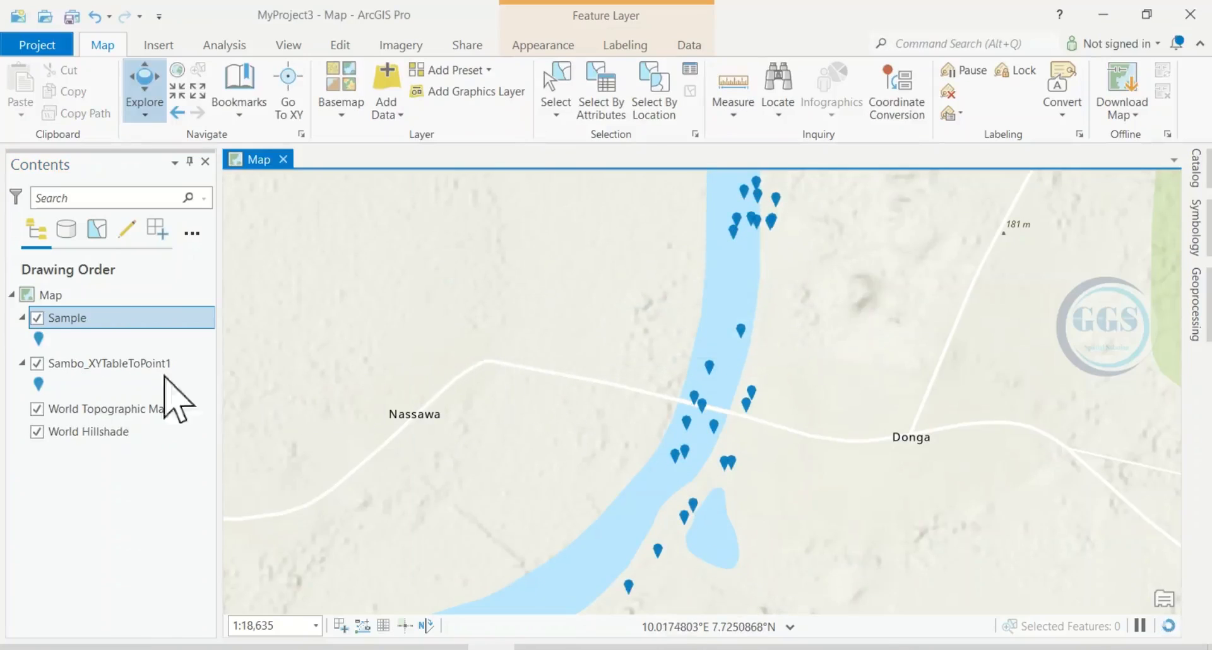
Step: Remove the original Sambo_XYTableToPoint1 layer from the map, keeping the exported Sample layer
right_click(84, 366)
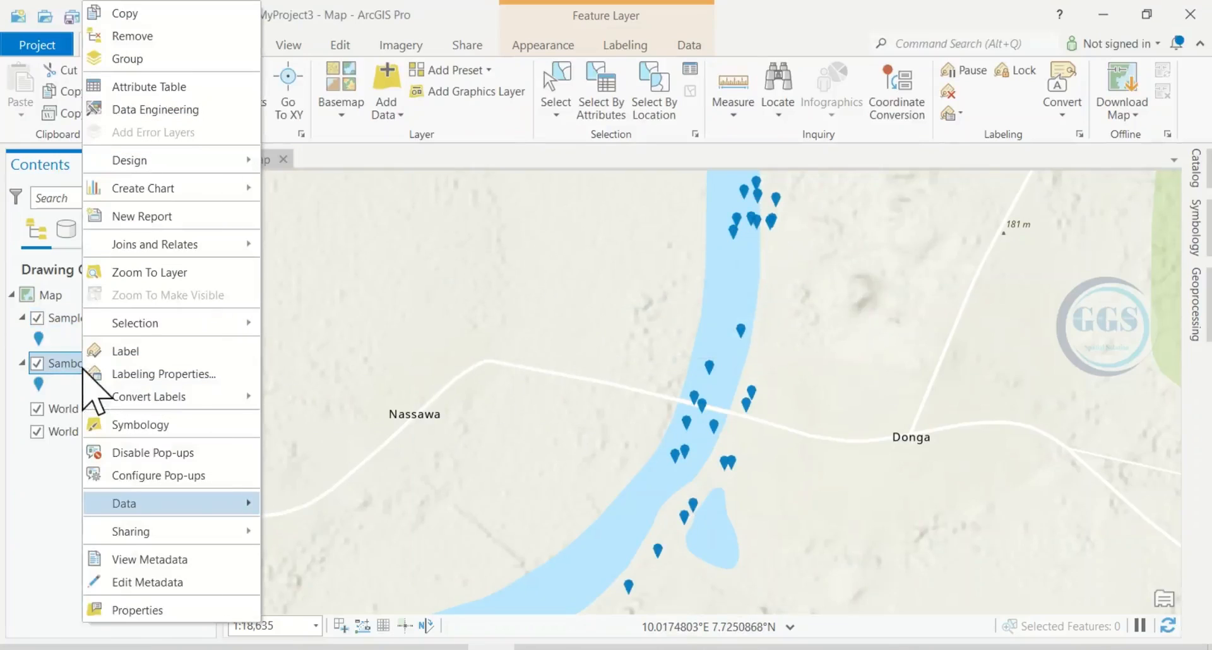
left_click(146, 38)
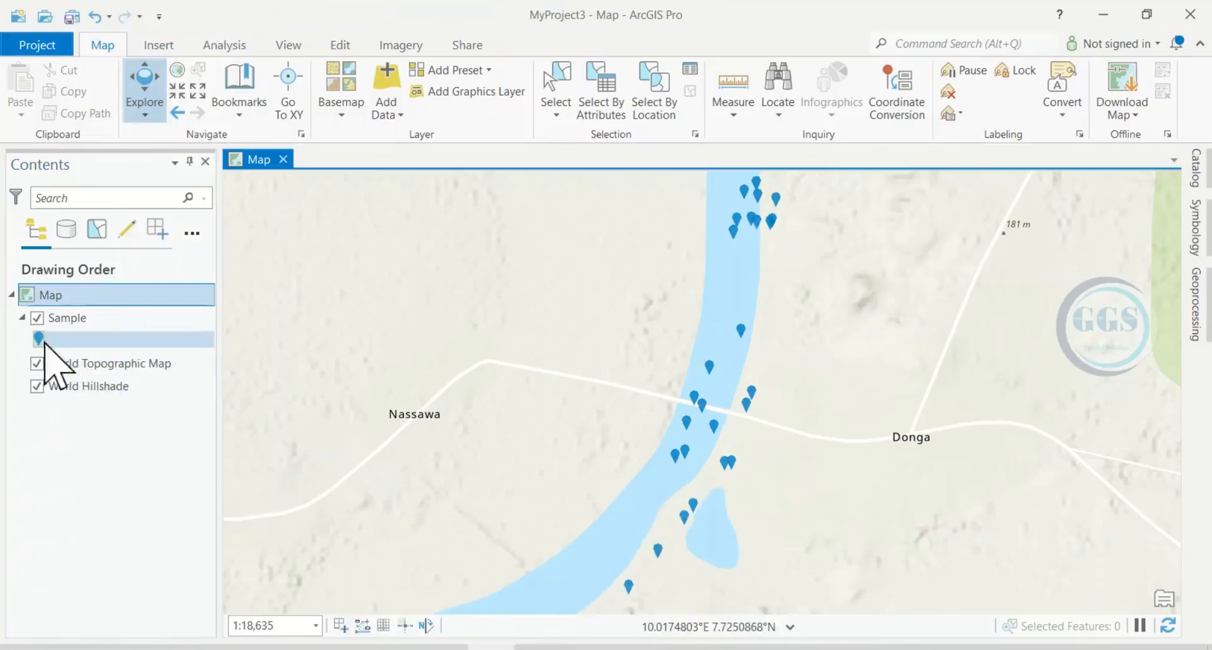
left_click(68, 318)
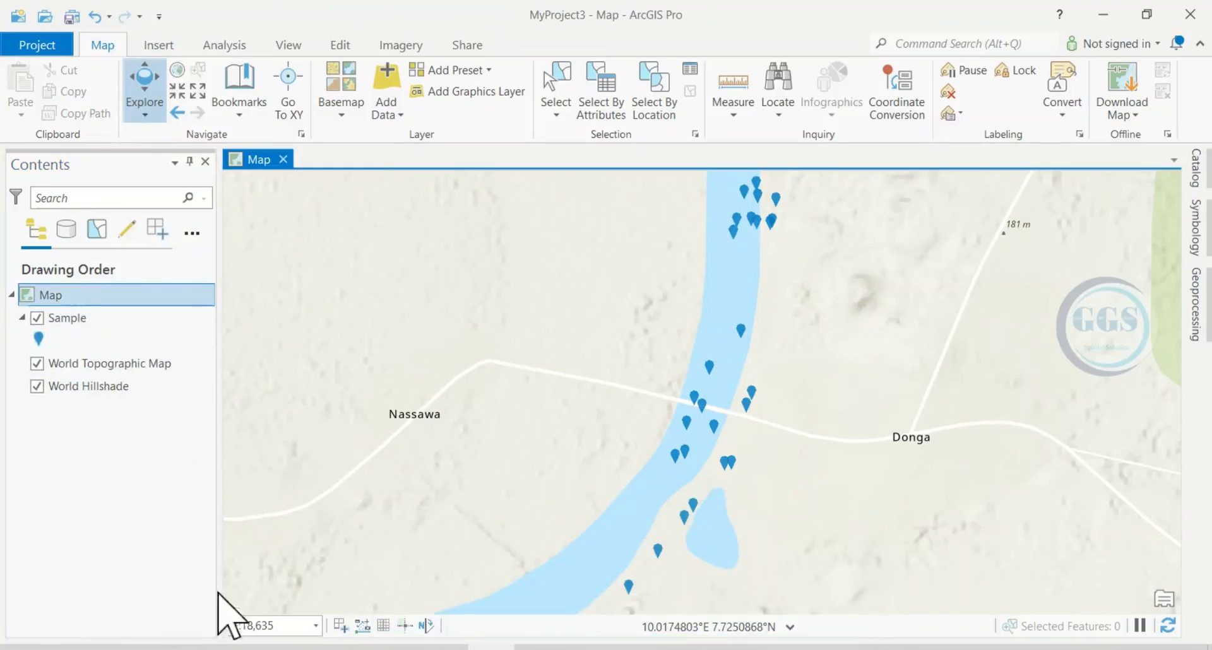
Step: Switch to File Explorer, check the ArcGIS pro folder inside Tutorial for the exported Sample files, and close the window
left_click(163, 649)
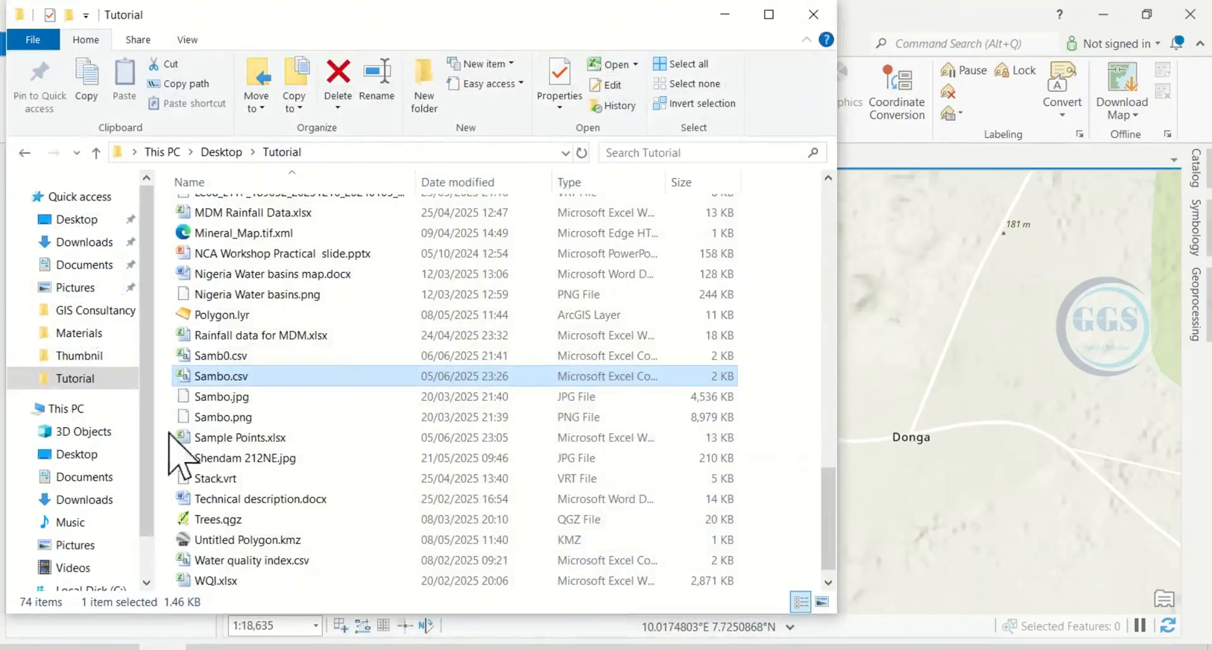
scroll(184, 303, "up", 2)
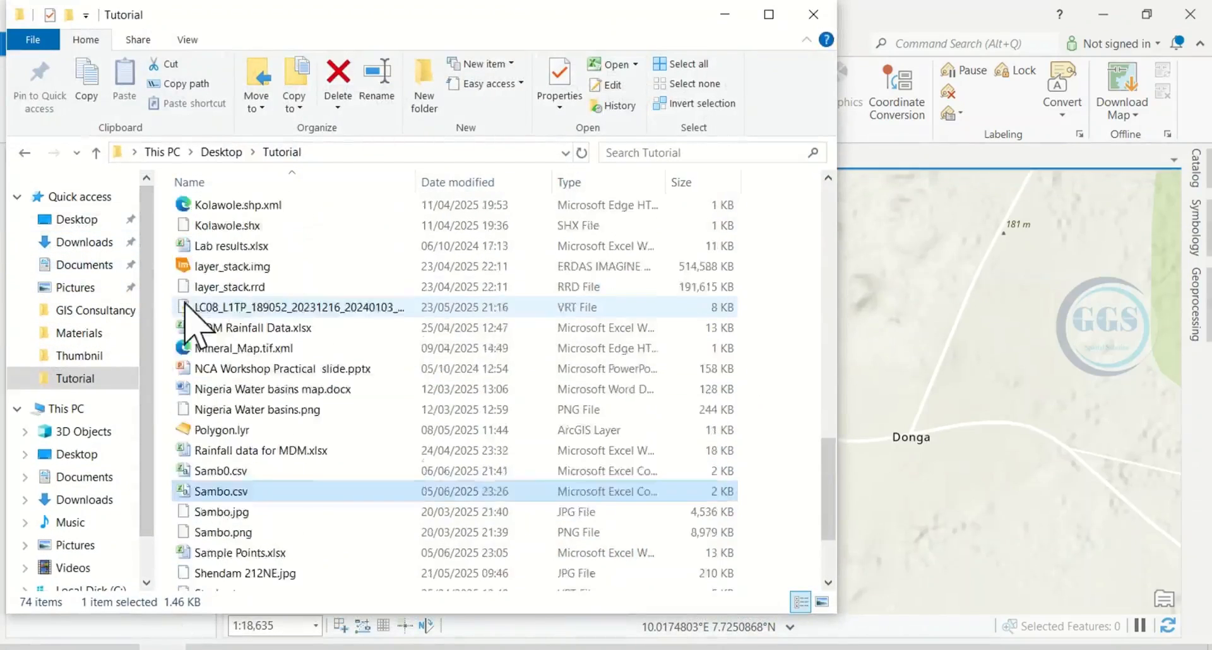
scroll(184, 303, "up", 15)
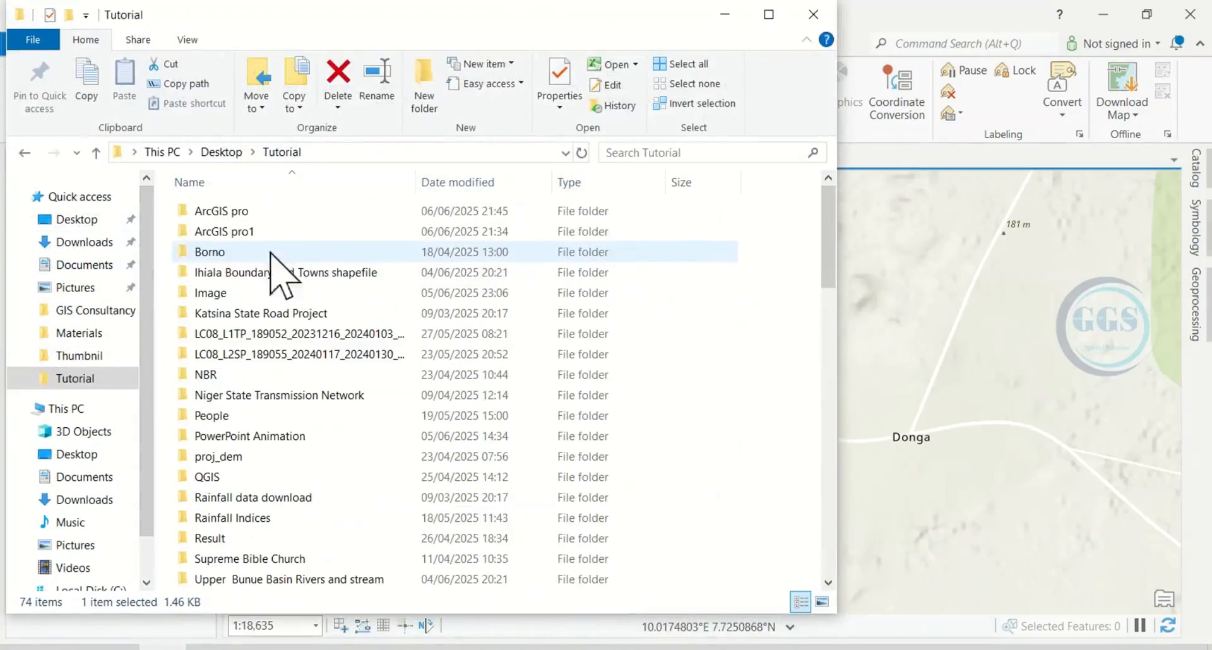
double_click(226, 211)
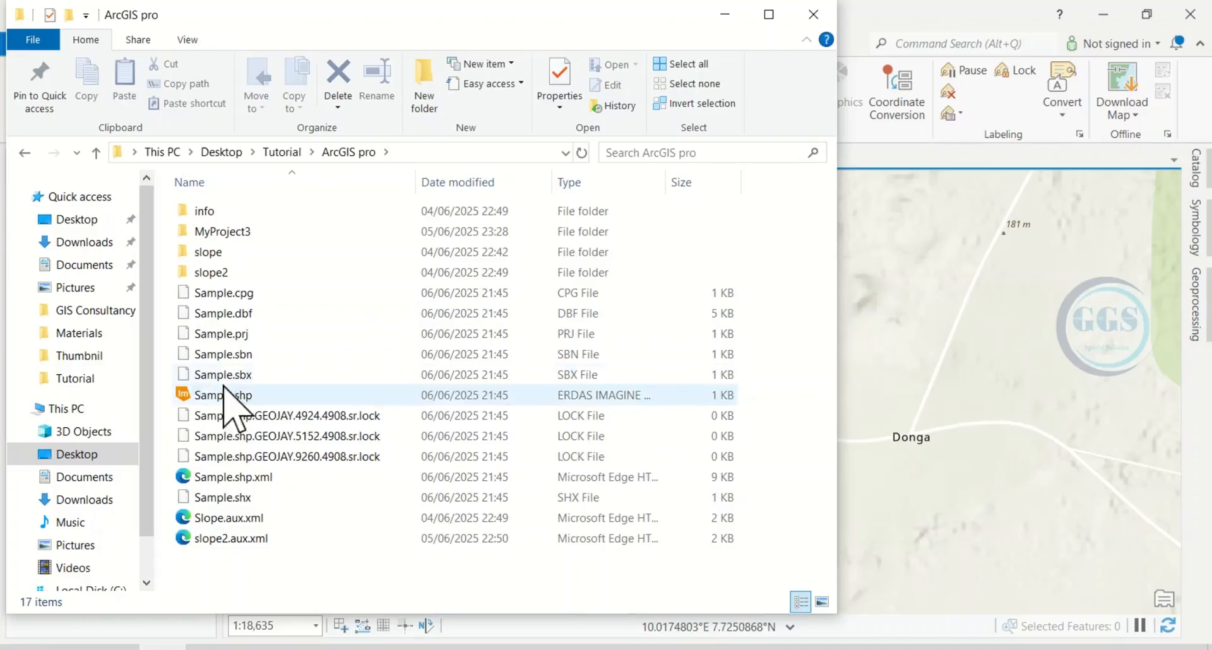
left_click(812, 15)
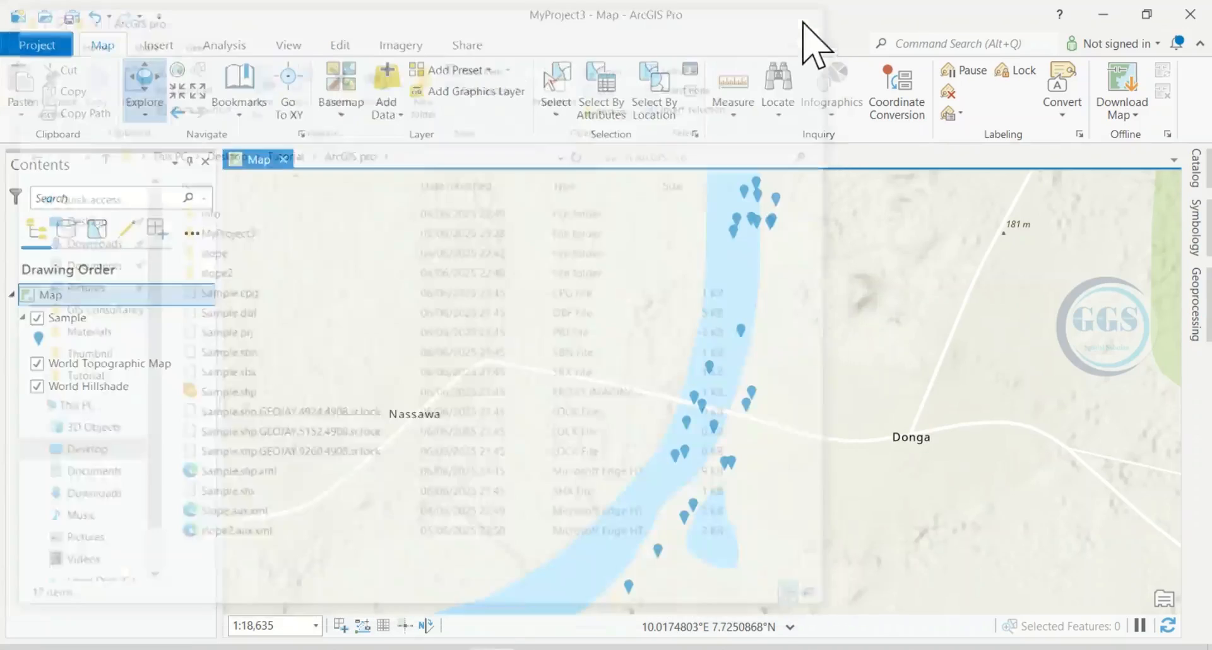
Step: Remove the Sample layer from the map and add Sample.shp back from the ArcGIS pro folder inside Tutorial
right_click(55, 325)
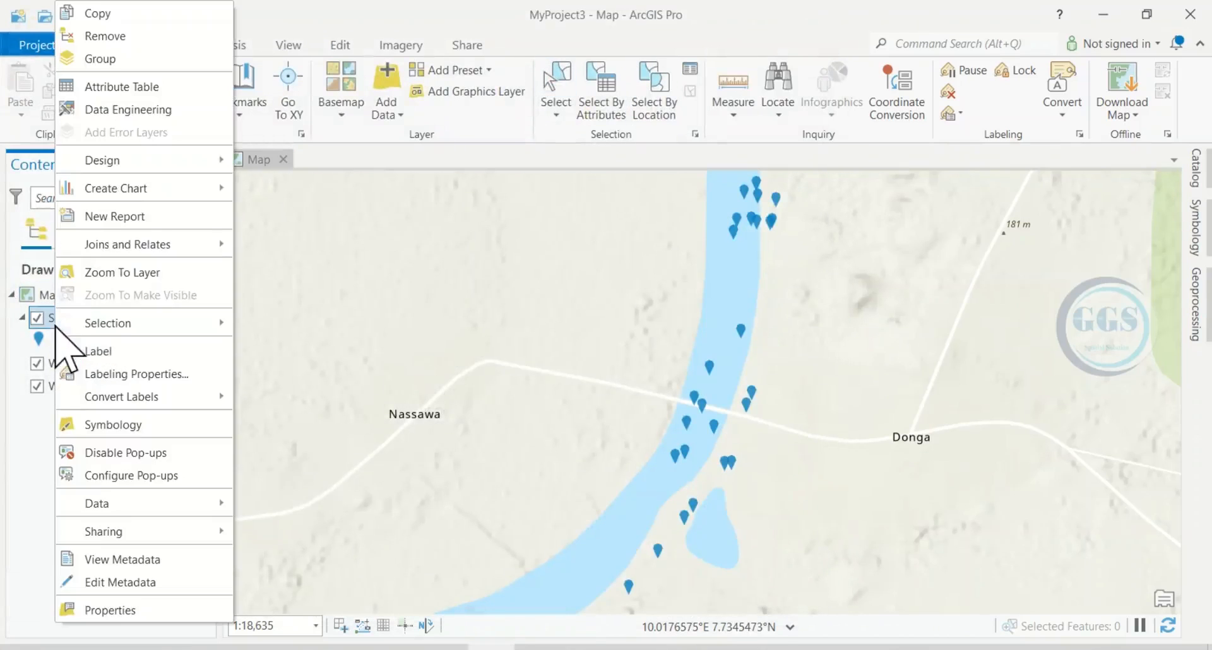
left_click(104, 36)
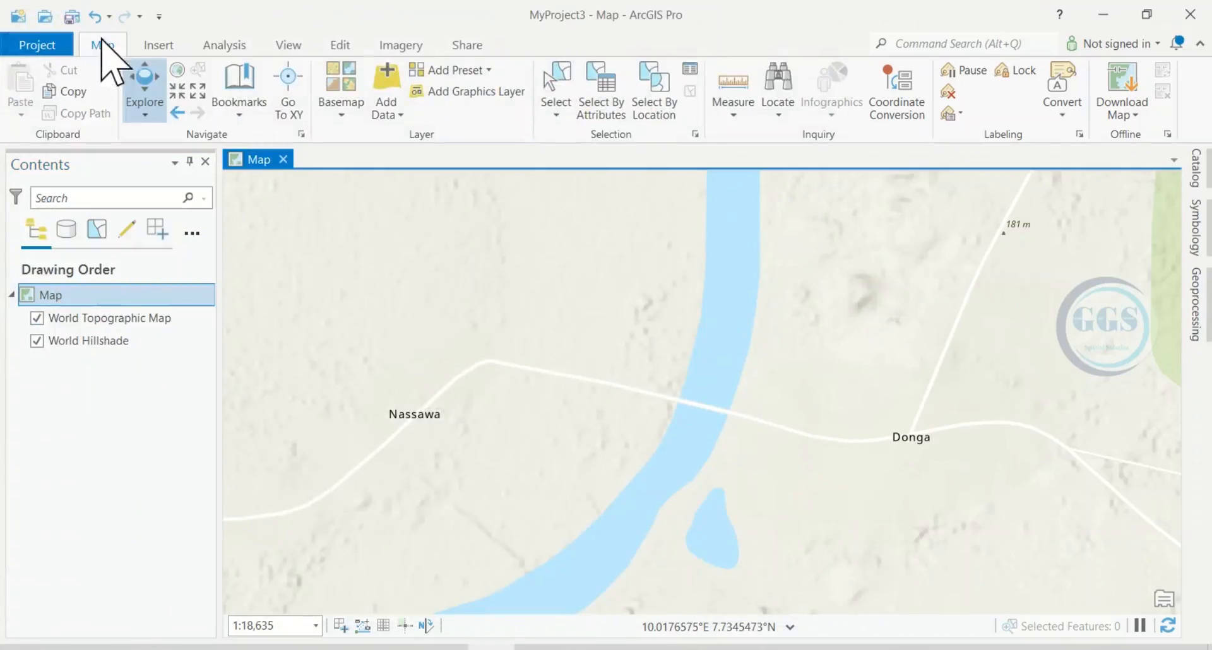
left_click(387, 88)
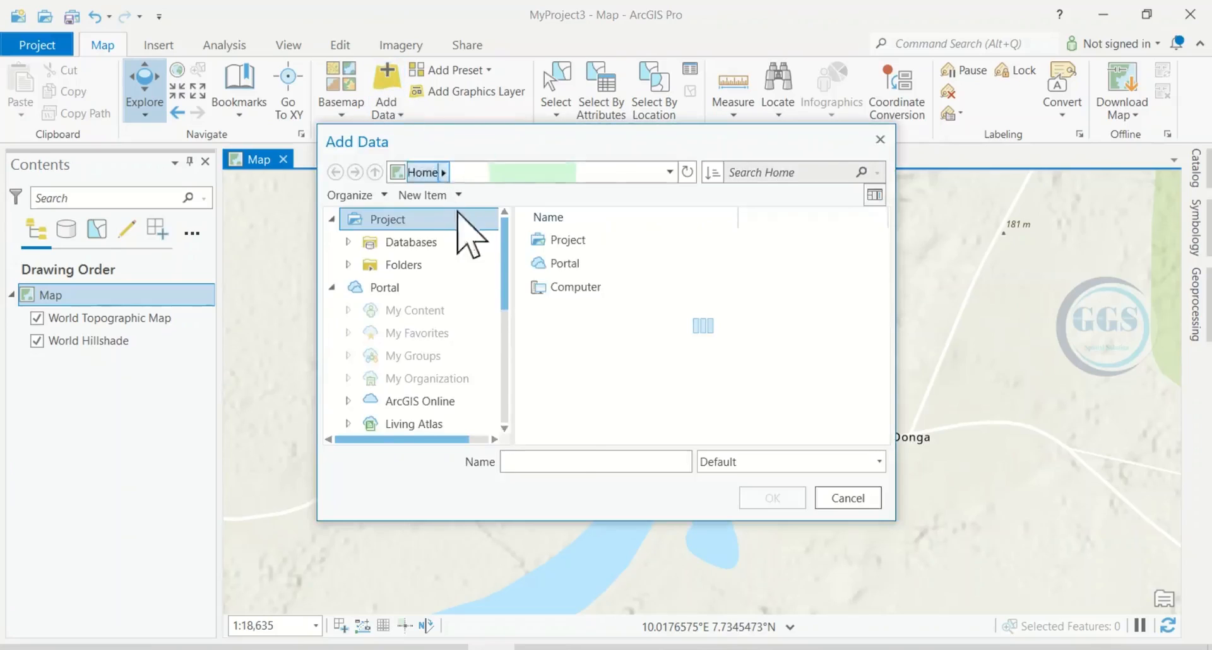
scroll(447, 348, "down", 4)
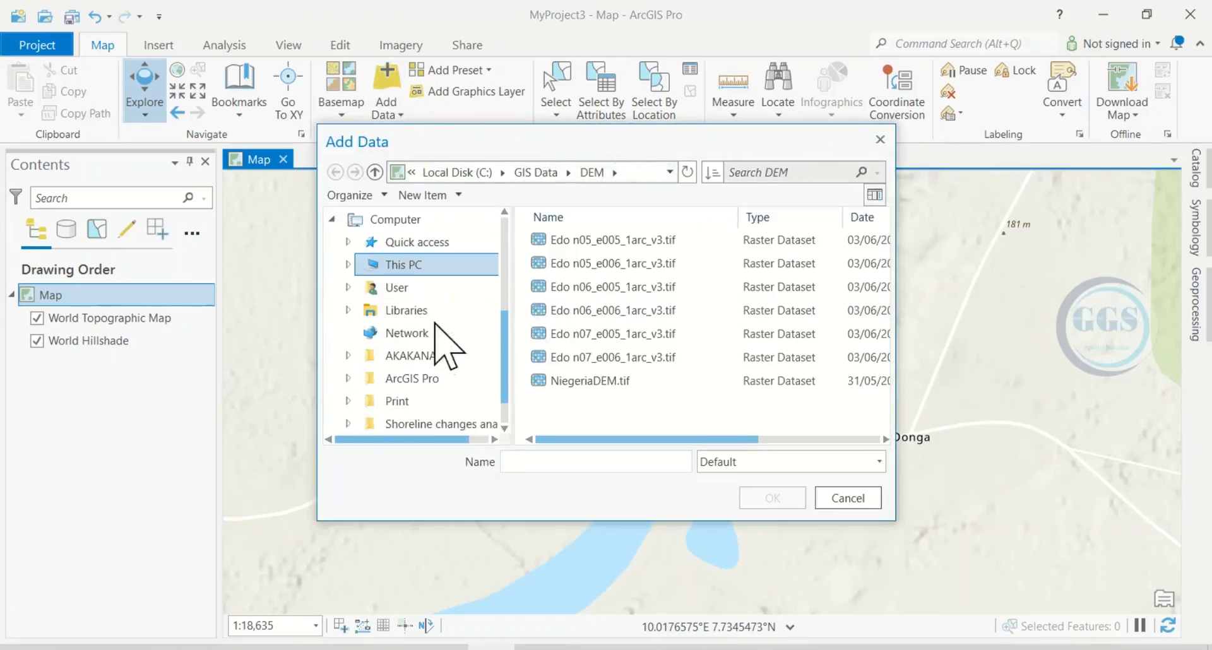
scroll(424, 404, "down", 2)
left_click(418, 399)
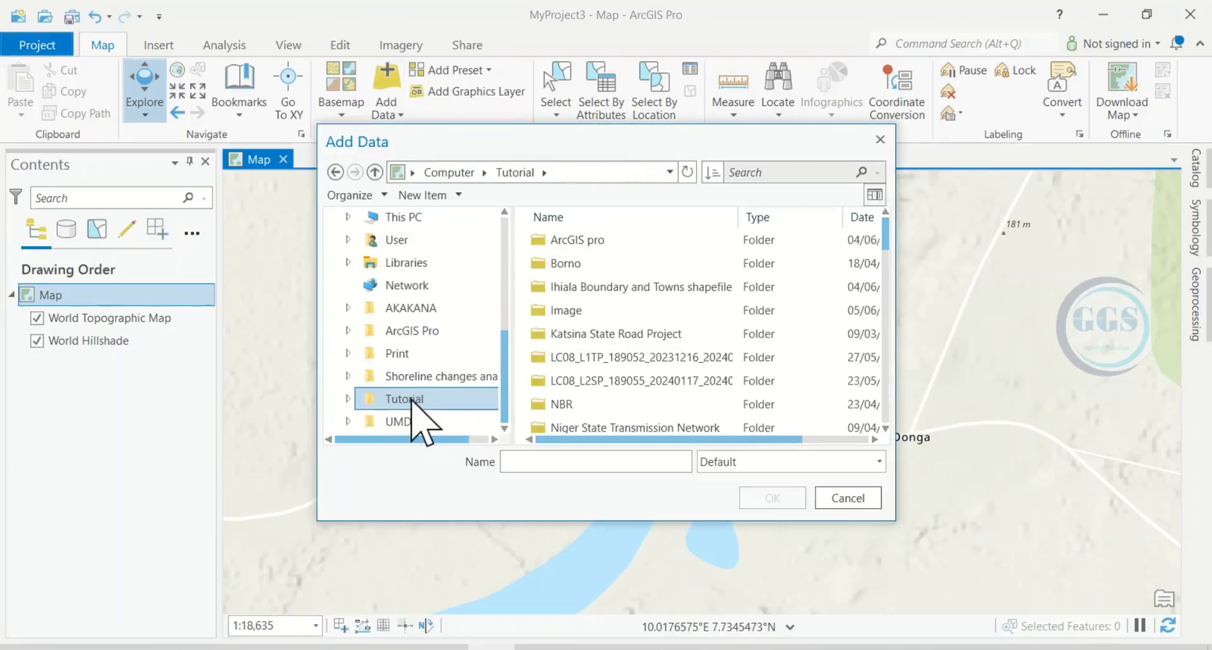
double_click(587, 241)
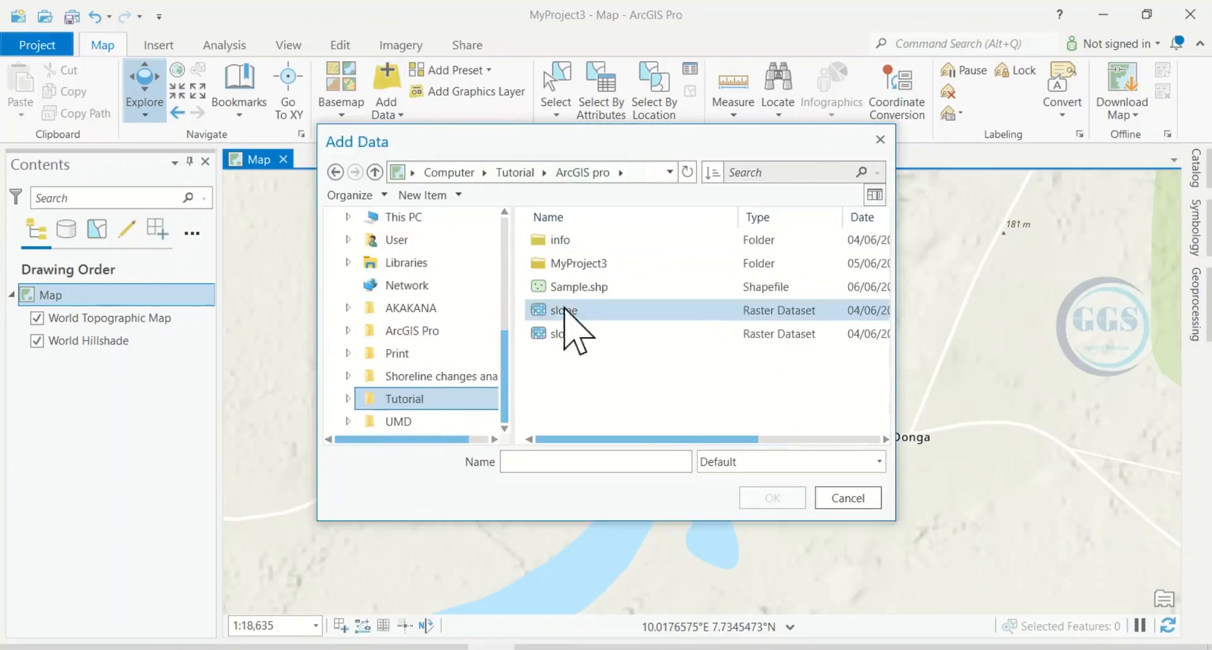
left_click(574, 287)
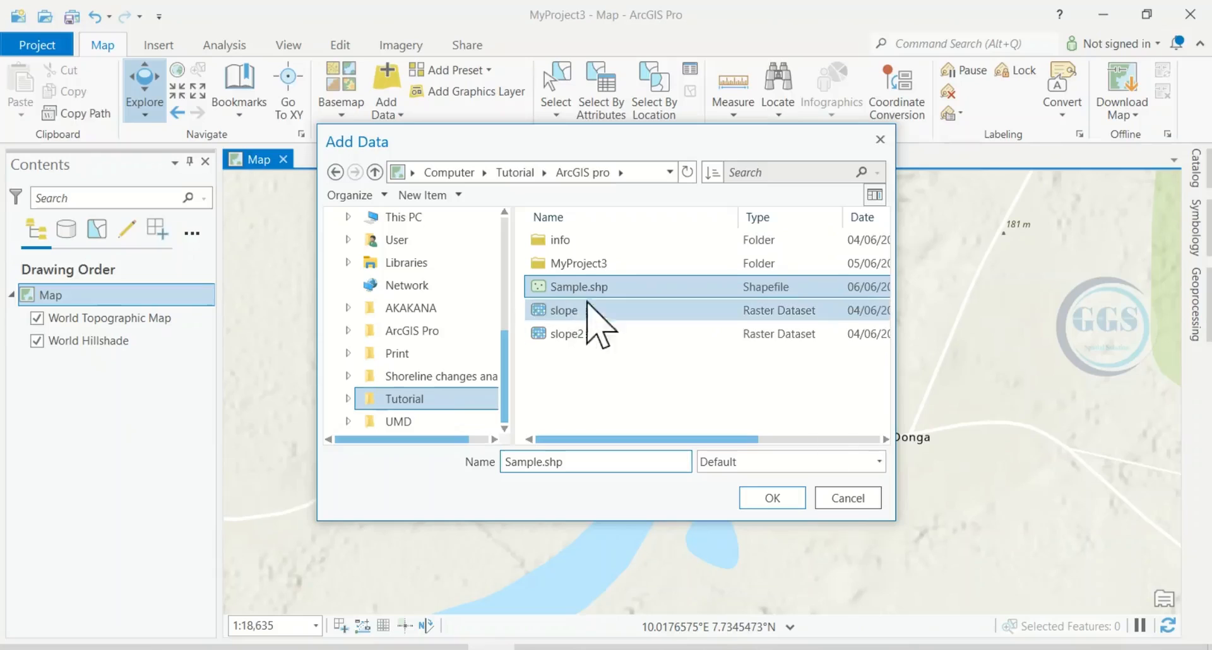
left_click(773, 498)
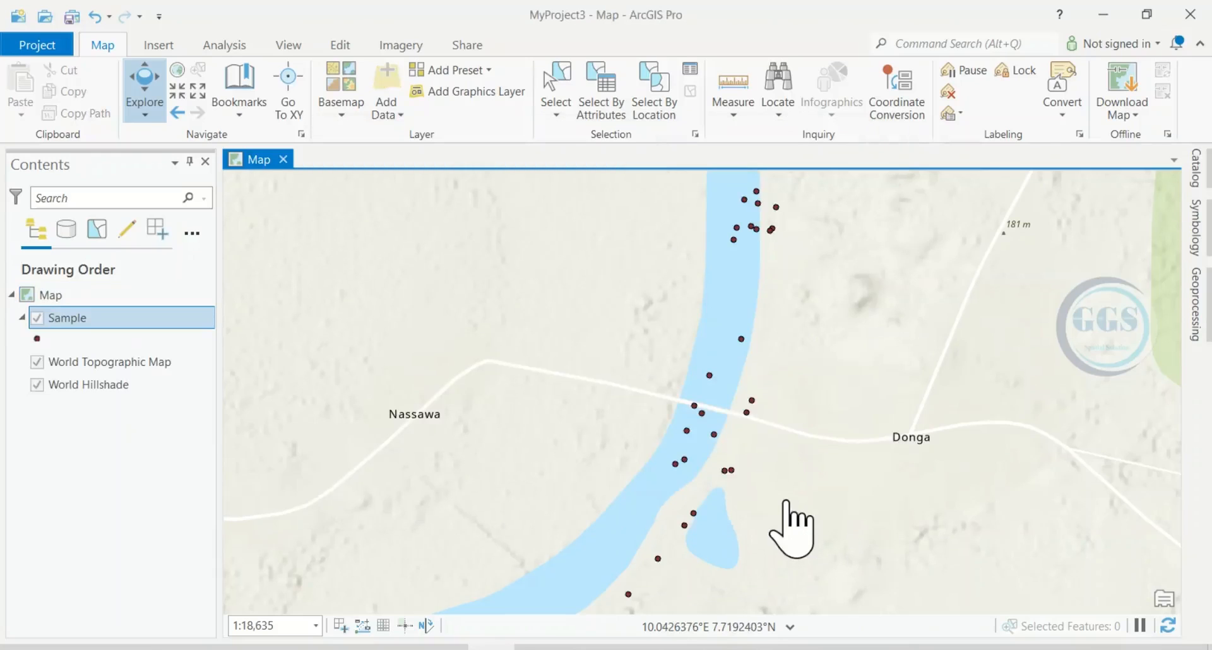
Step: Open the attribute table of the re-added Sample layer to inspect its records
right_click(90, 319)
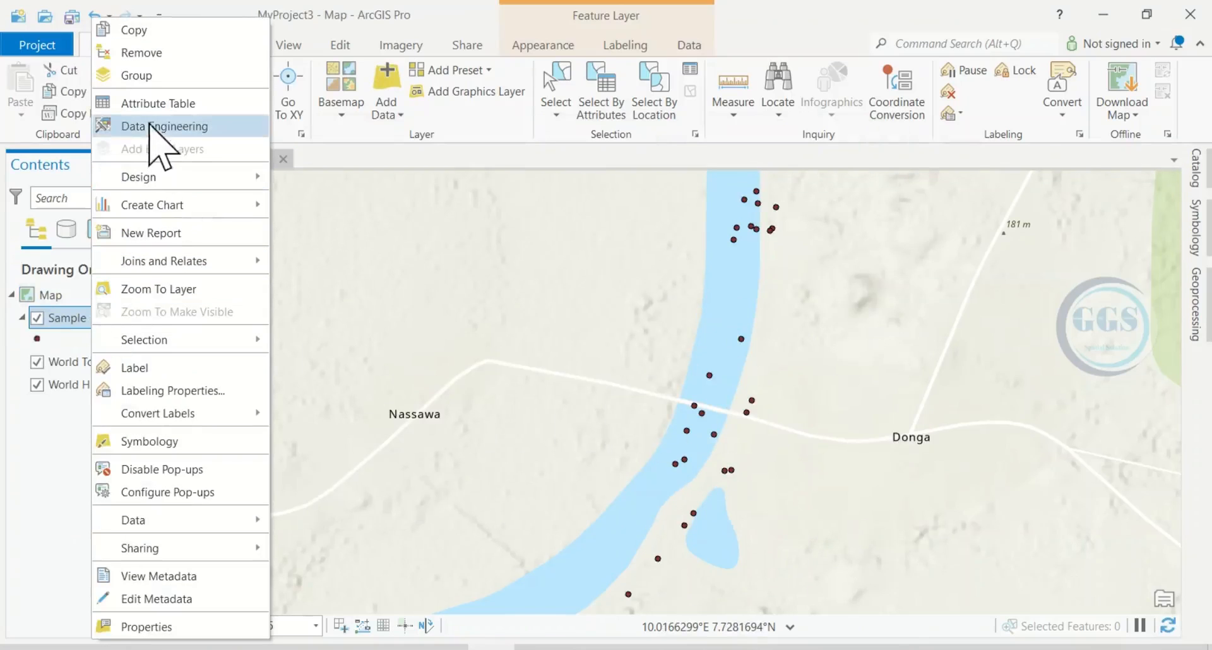
left_click(151, 107)
left_click(150, 108)
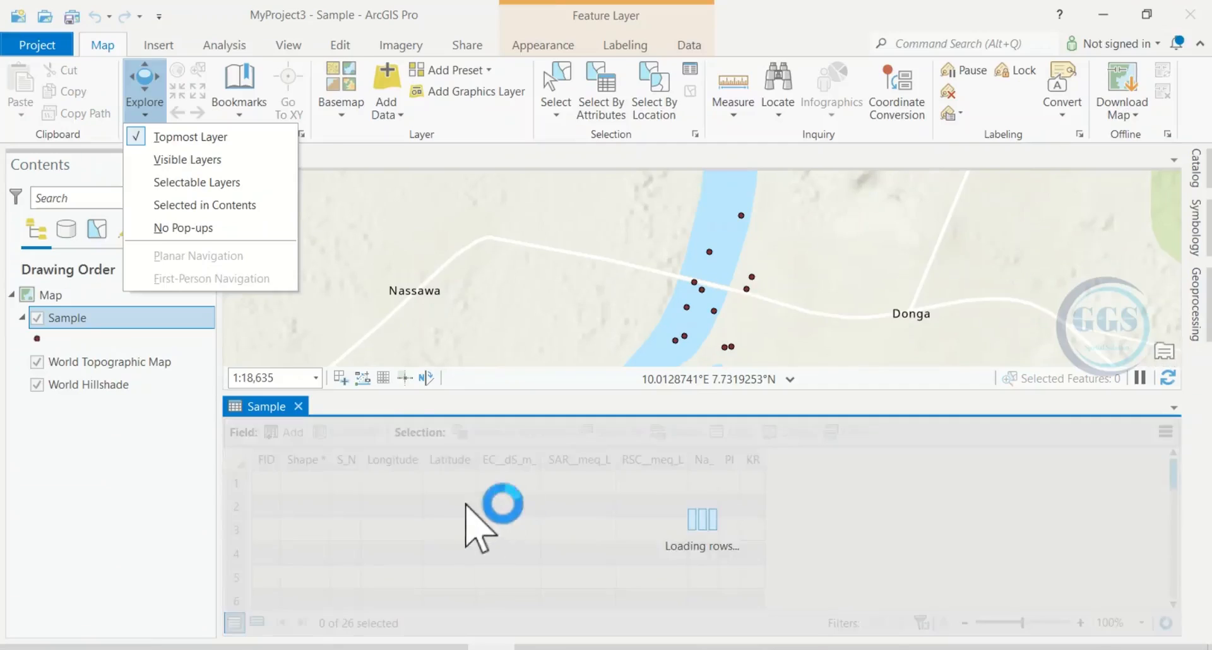